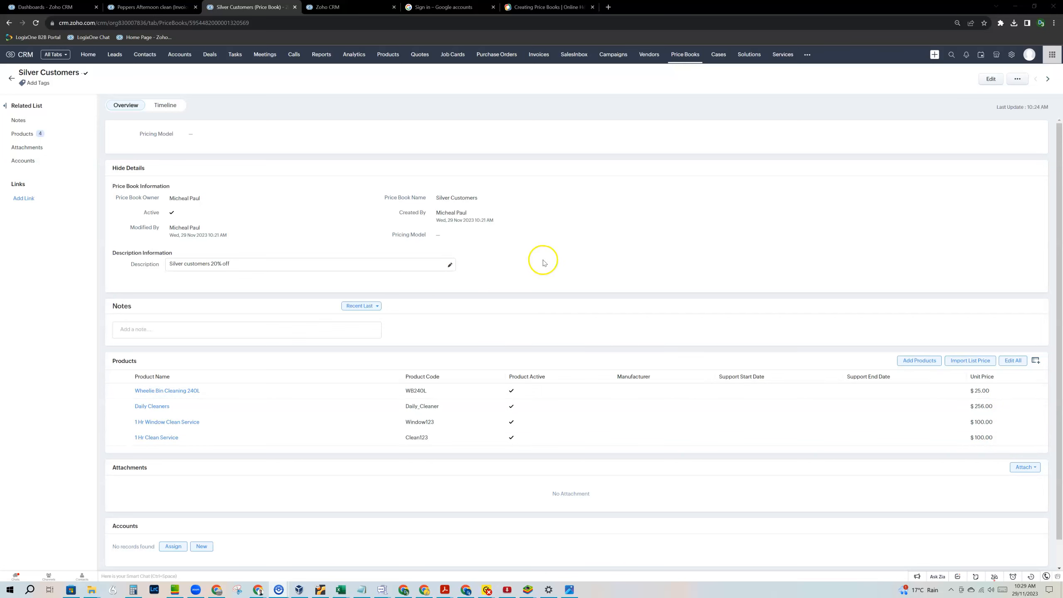
# Bring up the more-actions menu on the Silver Customers price book record.
pyautogui.click(1017, 79)
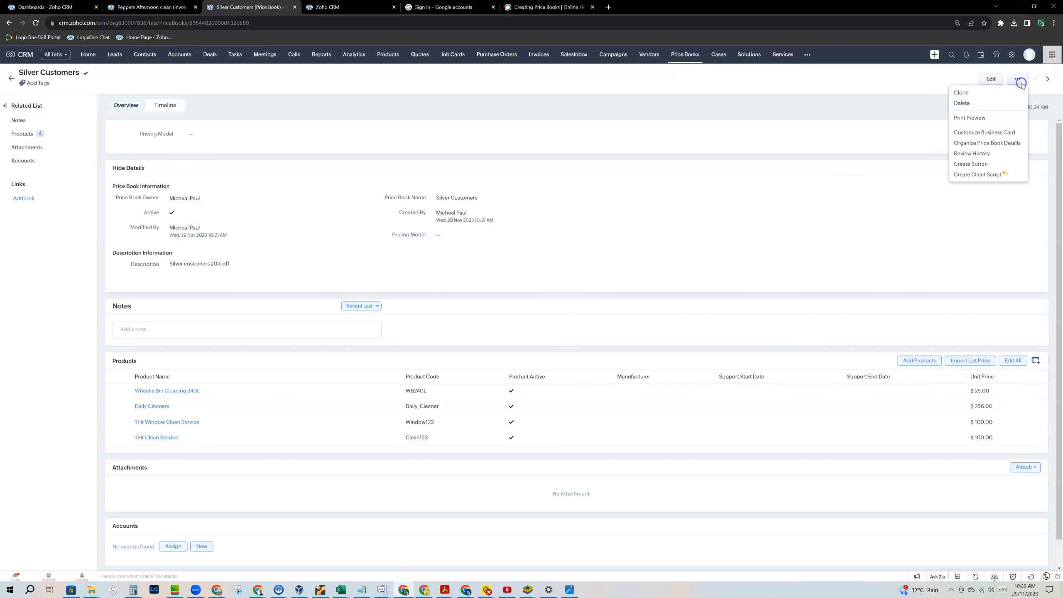
# Delete the Silver Customers price book and return to the price book list.
pyautogui.click(987, 104)
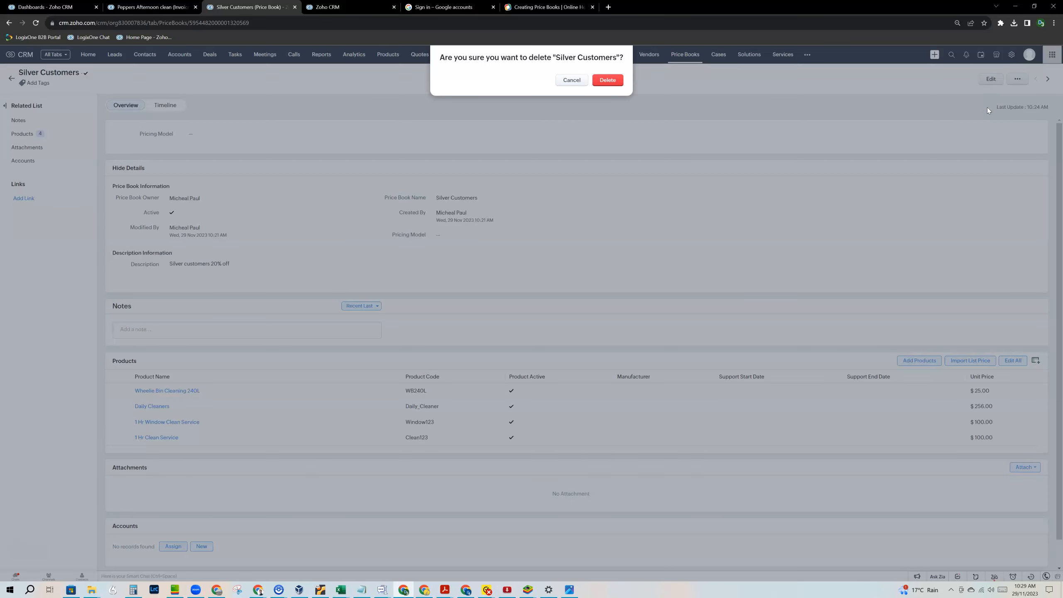
pyautogui.click(607, 80)
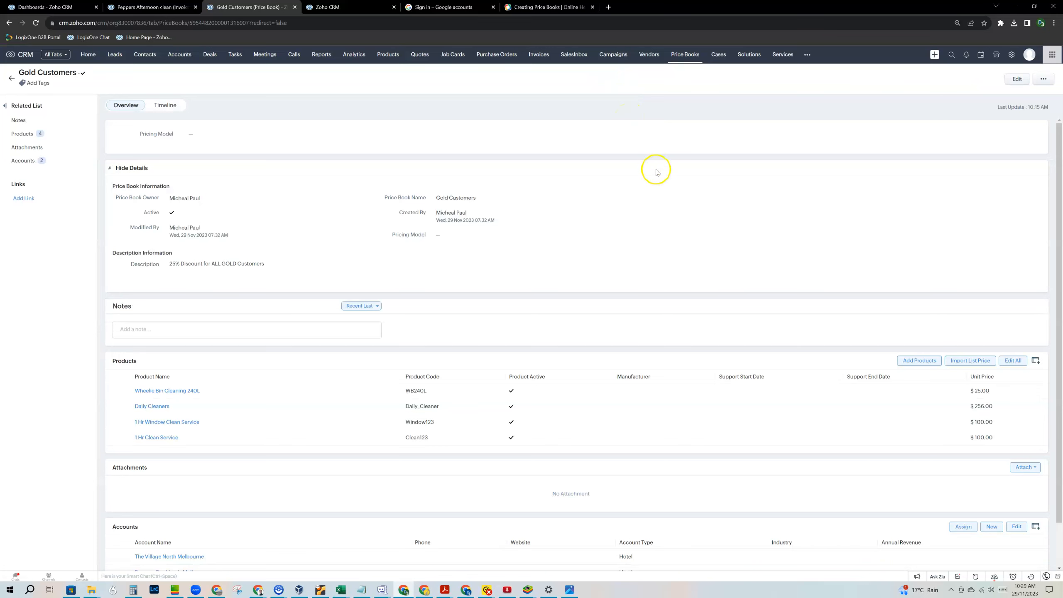
pyautogui.click(685, 55)
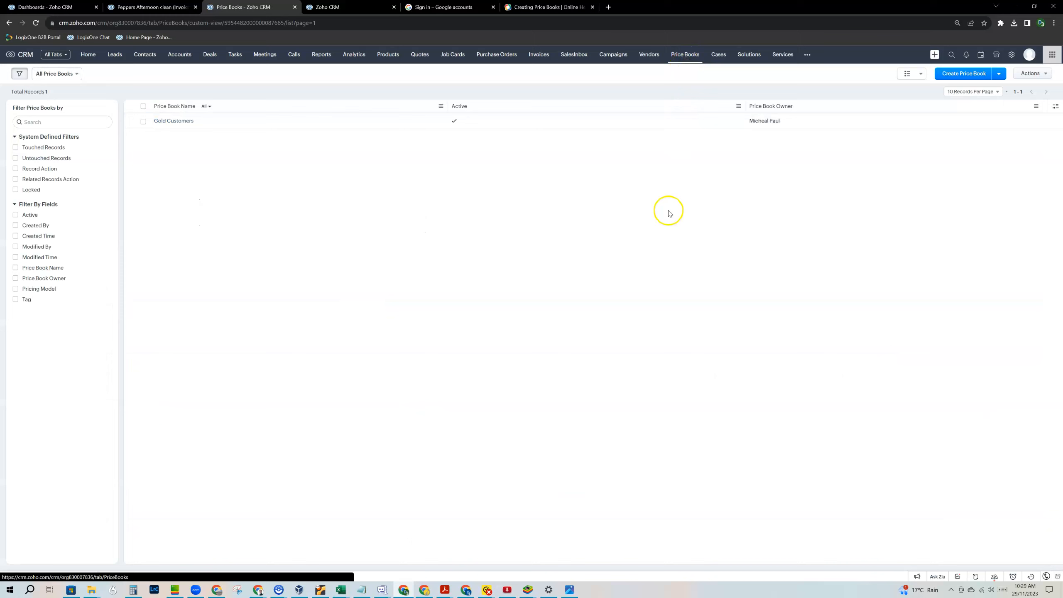
# Review the remaining Gold Customers price book with its 25% discount, then start a new price book.
pyautogui.click(171, 122)
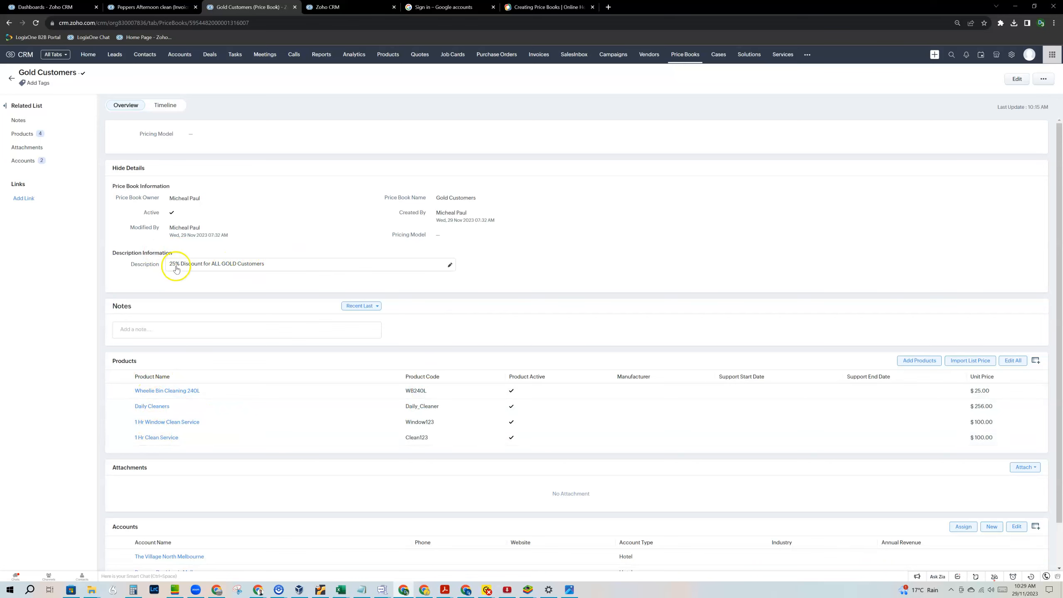
pyautogui.click(688, 55)
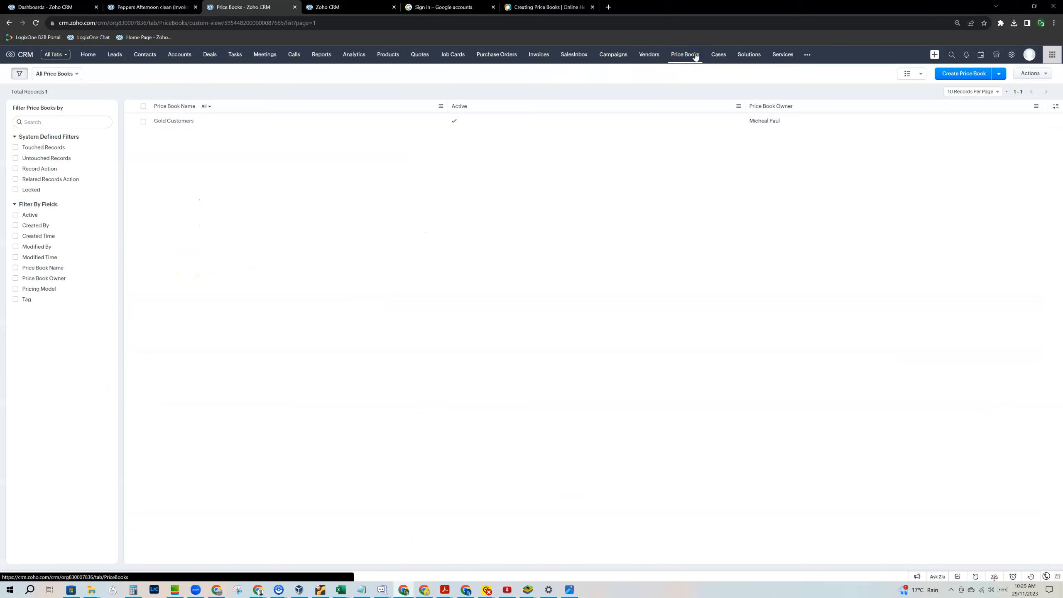
pyautogui.click(969, 76)
# Name the new price book Silver Customers and look over the Pricing Model choices.
pyautogui.click(448, 128)
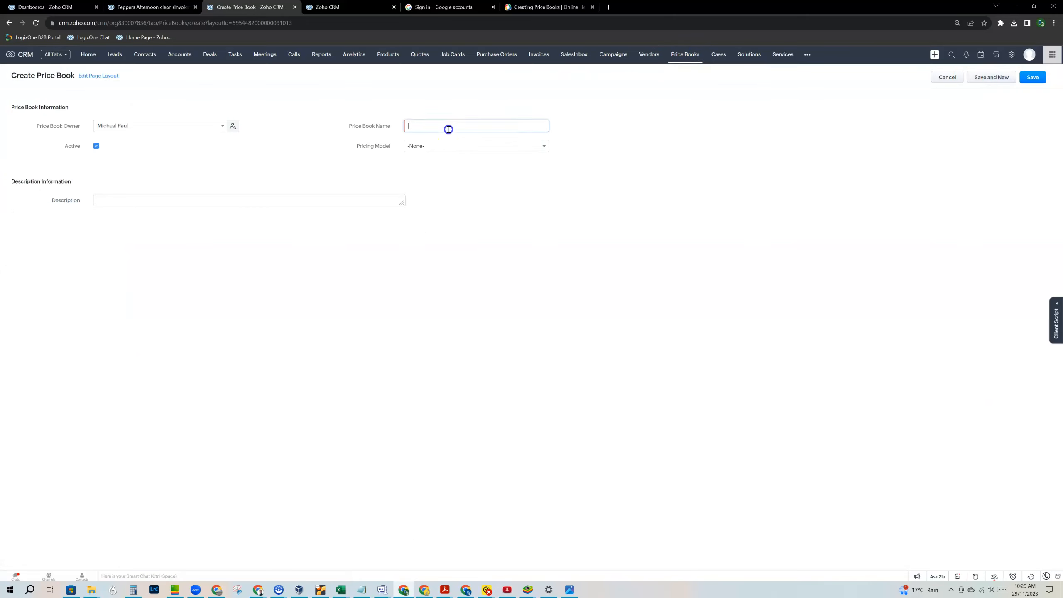
pyautogui.write('Silver')
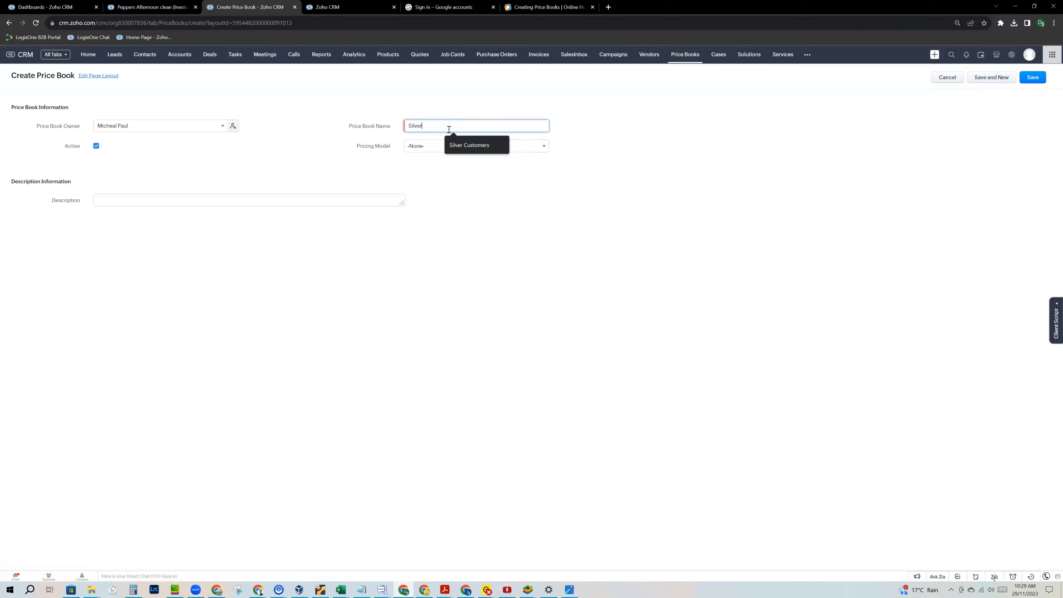
pyautogui.click(458, 145)
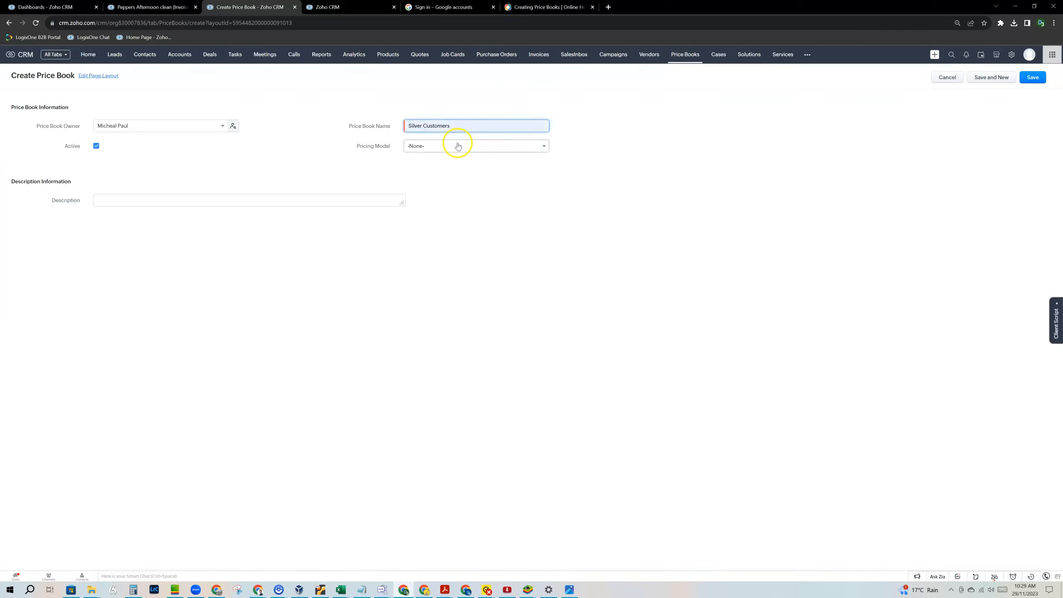
pyautogui.click(458, 144)
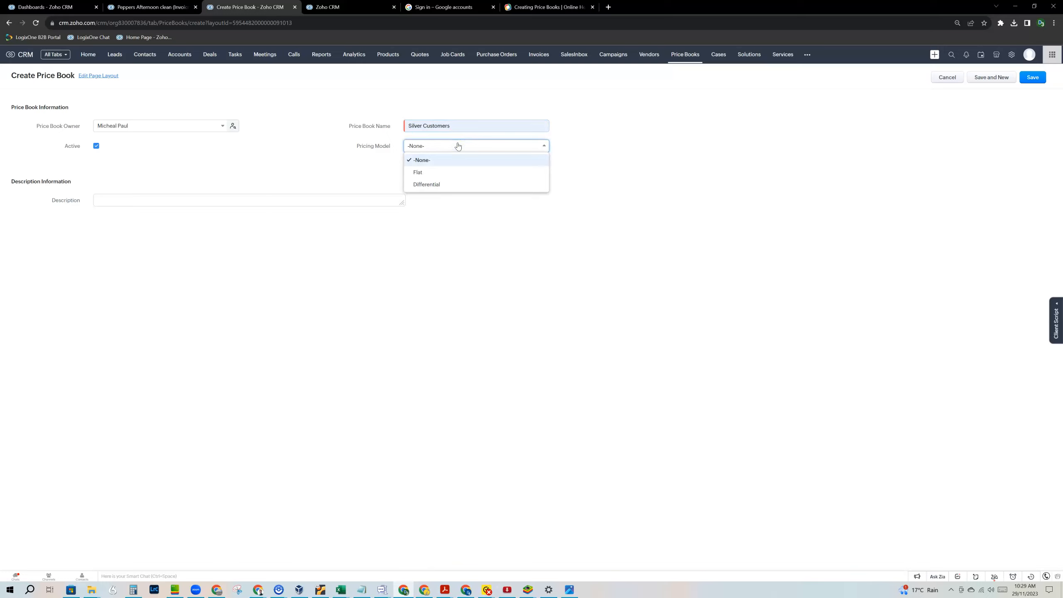
pyautogui.click(447, 178)
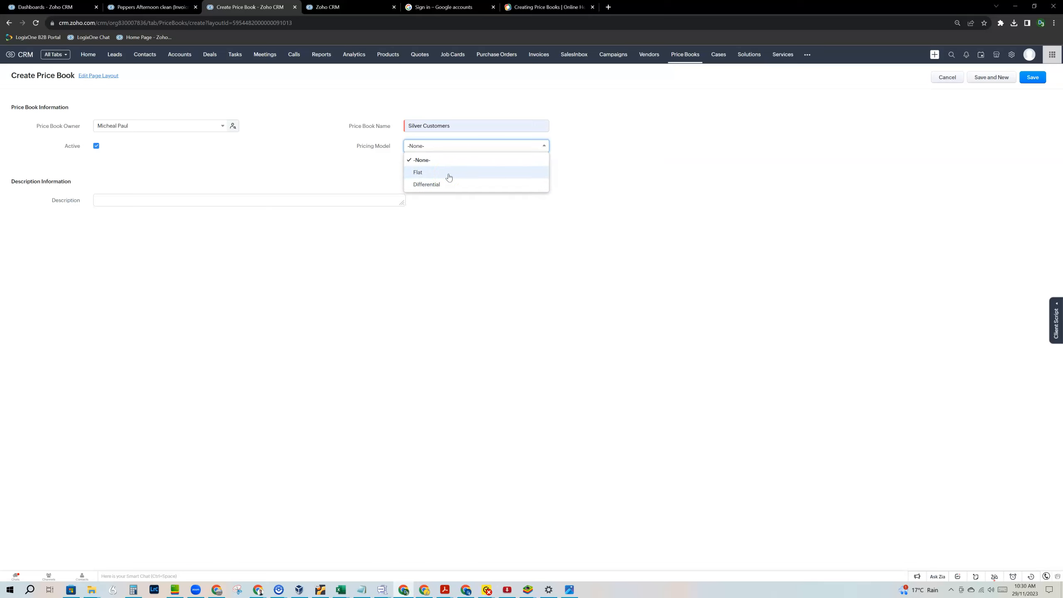
pyautogui.click(539, 7)
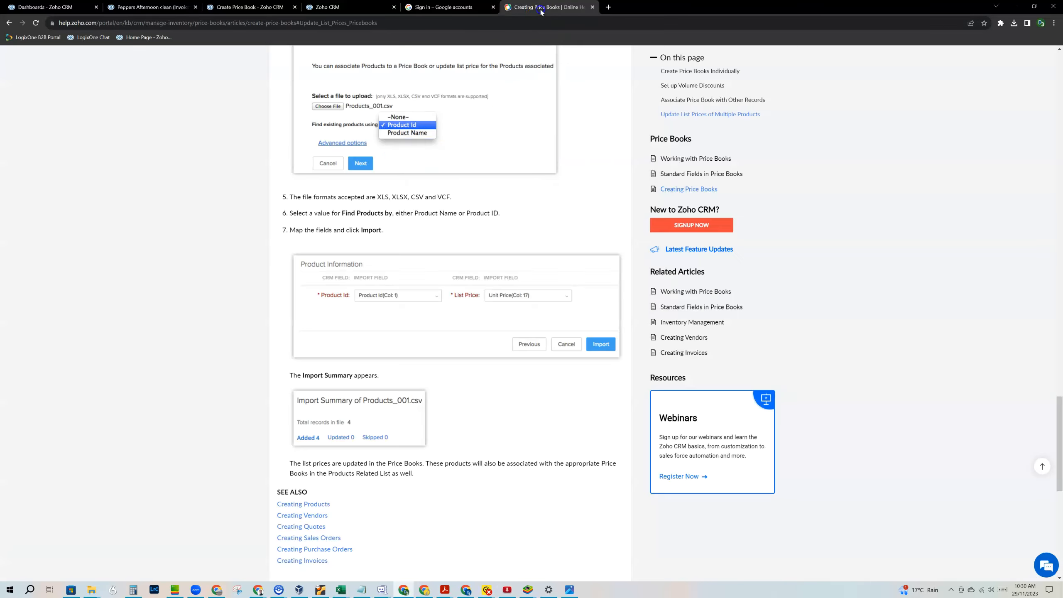
# Read the help article's Set up Volume Discounts section on Flat and Differential discount models.
pyautogui.scroll(4, 491, 391)
pyautogui.scroll(15, 490, 391)
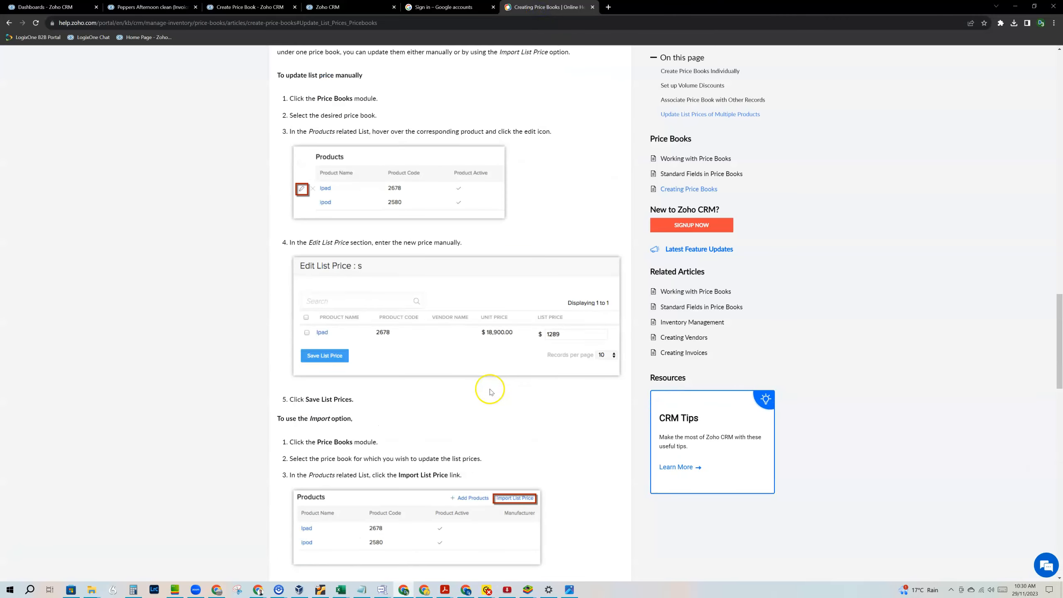
pyautogui.scroll(5, 490, 391)
pyautogui.click(99, 23)
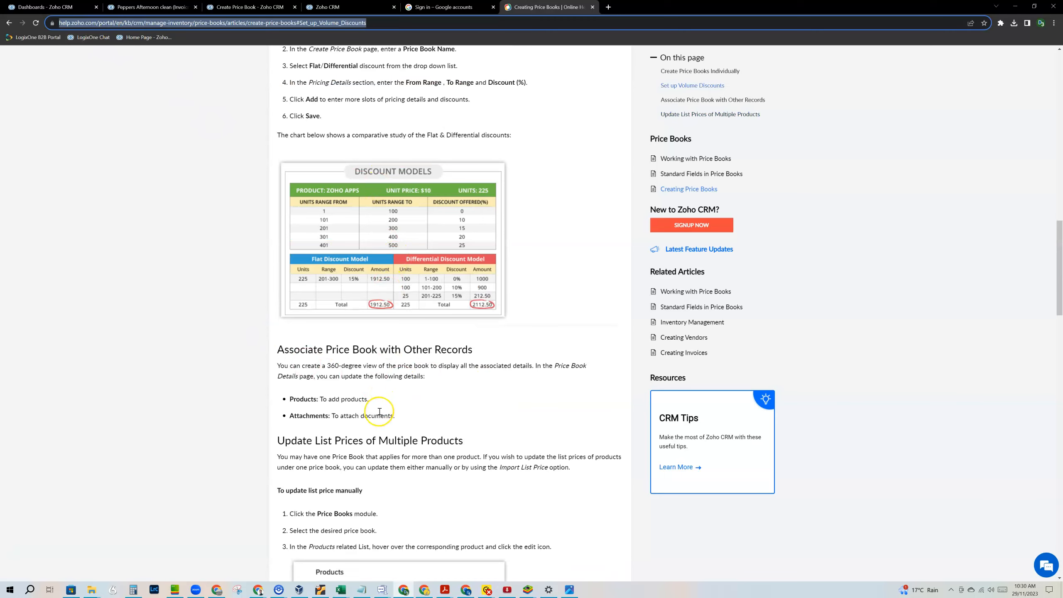
pyautogui.scroll(5, 377, 409)
pyautogui.scroll(6, 379, 411)
pyautogui.scroll(-10, 377, 377)
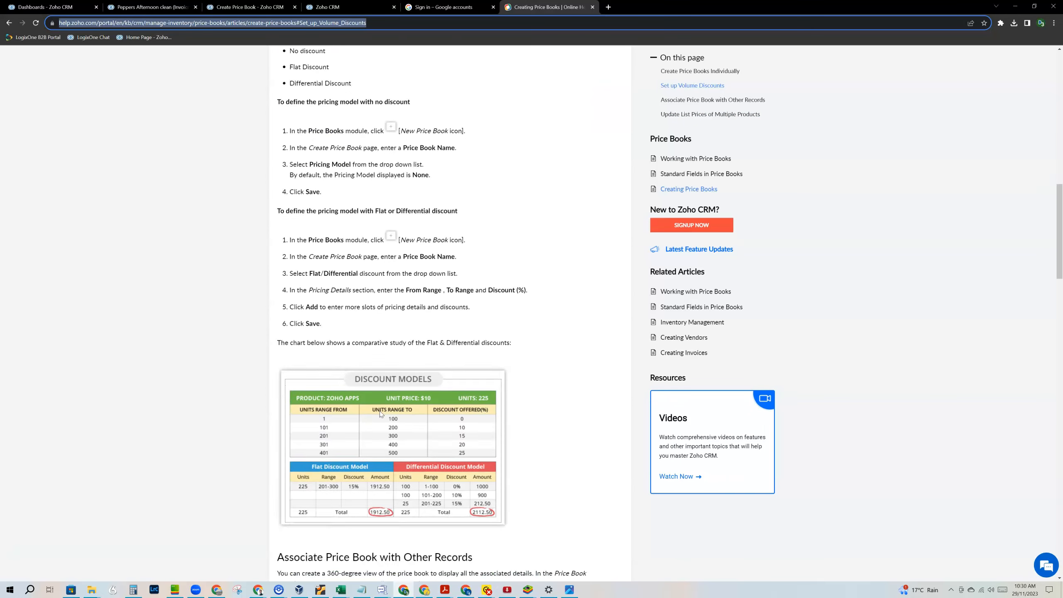
pyautogui.click(370, 257)
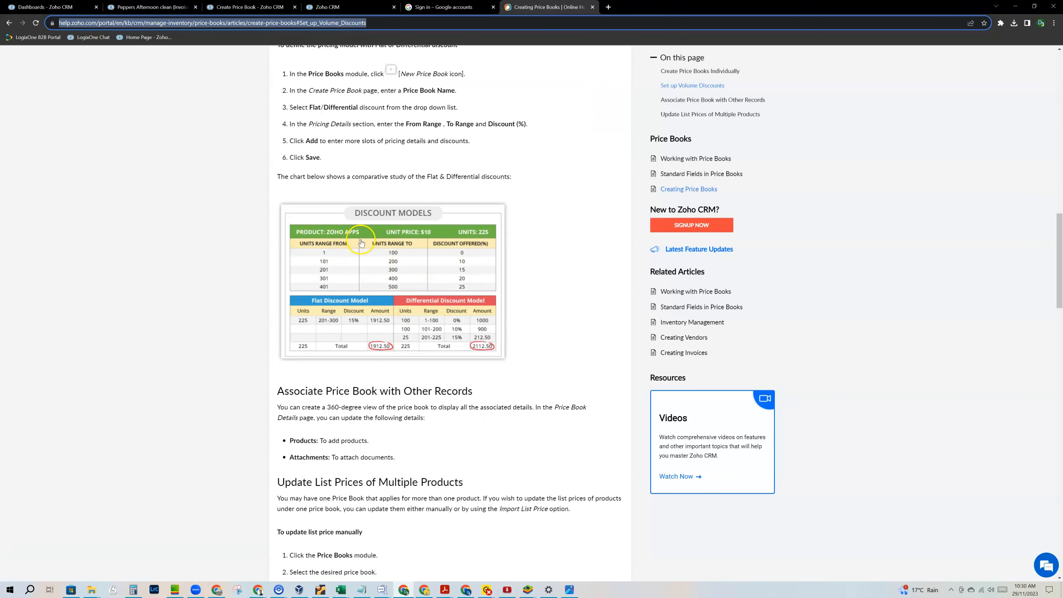
pyautogui.scroll(2, 346, 173)
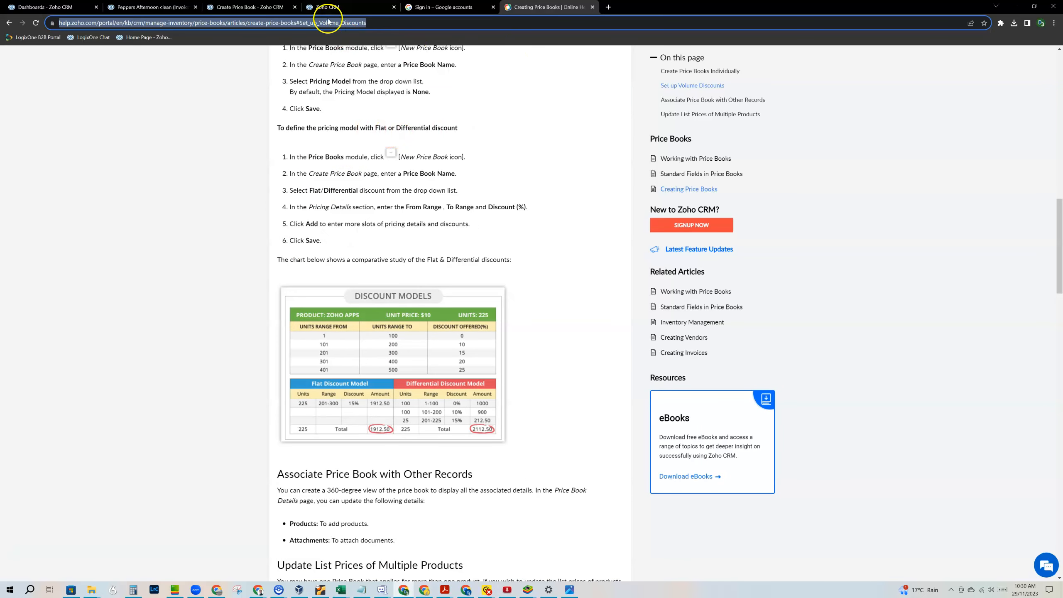
pyautogui.click(338, 5)
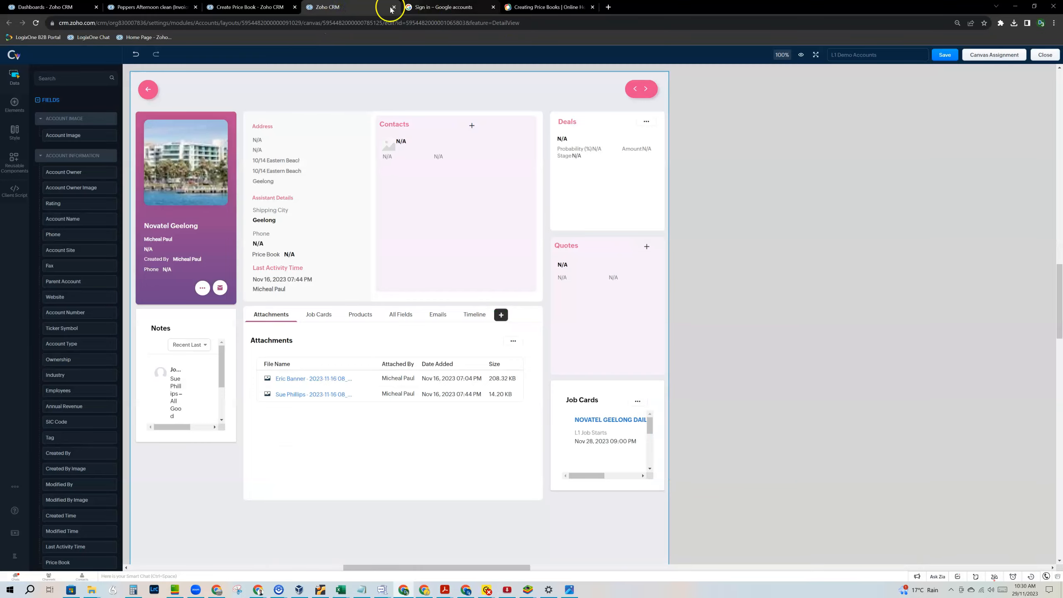
# Save Silver Customers with pricing model -None- and description 'Silver Customer 20% OFF!'.
pyautogui.click(245, 6)
pyautogui.click(316, 119)
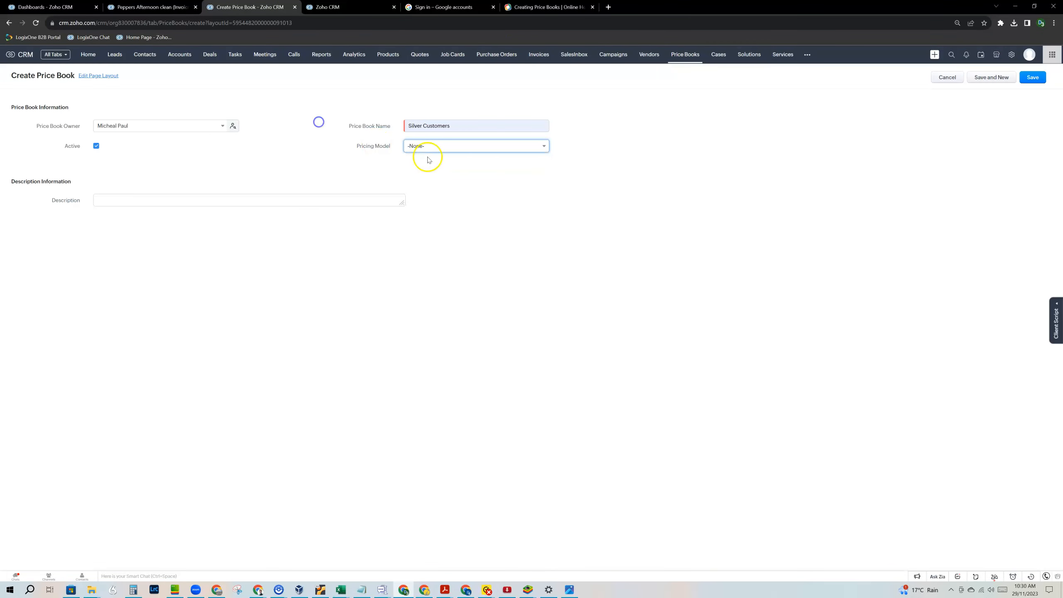
pyautogui.click(293, 201)
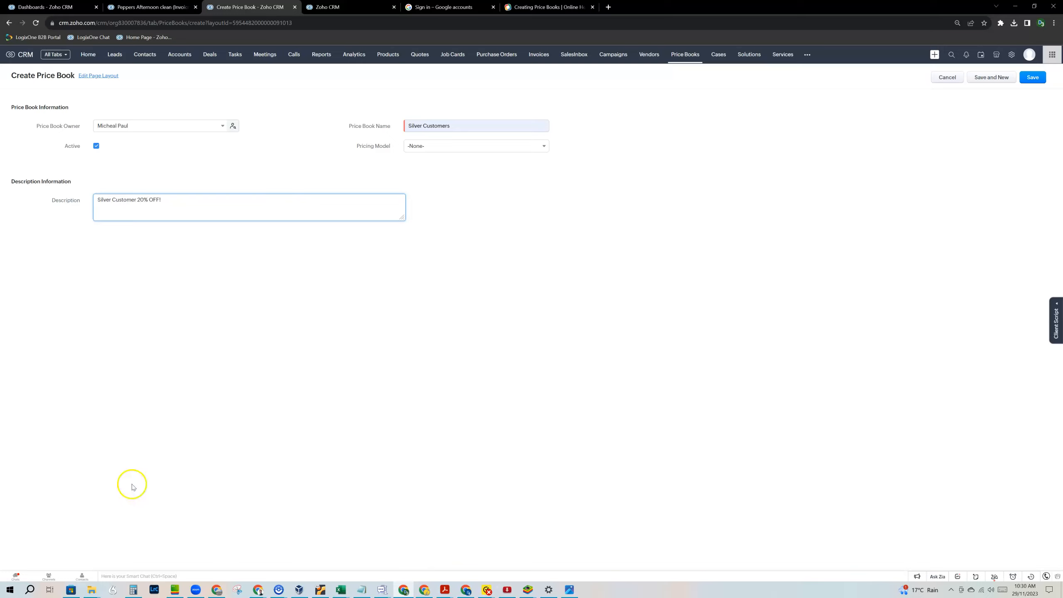
pyautogui.click(1032, 77)
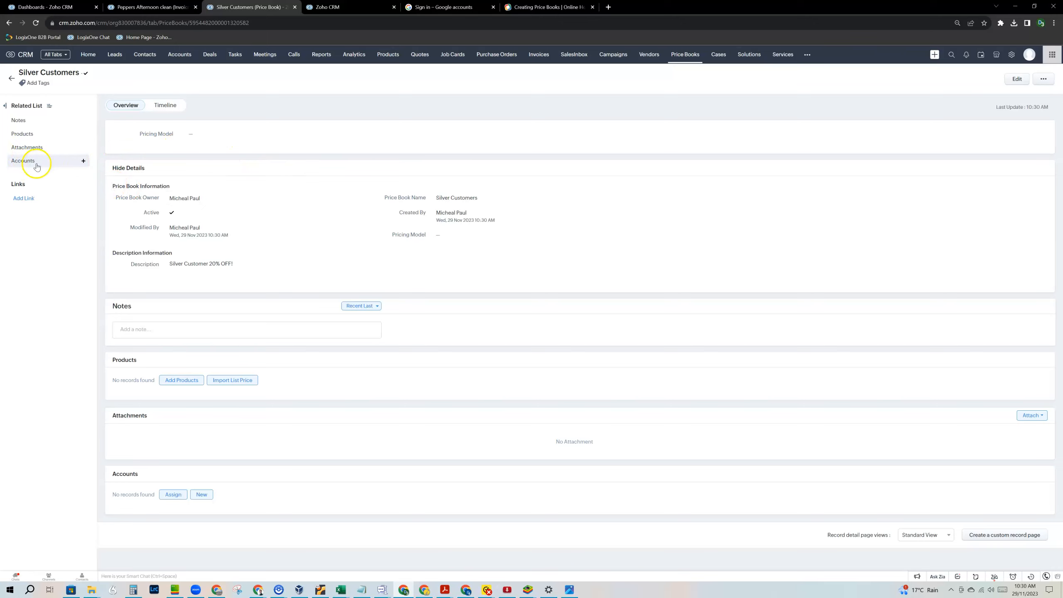
pyautogui.click(84, 161)
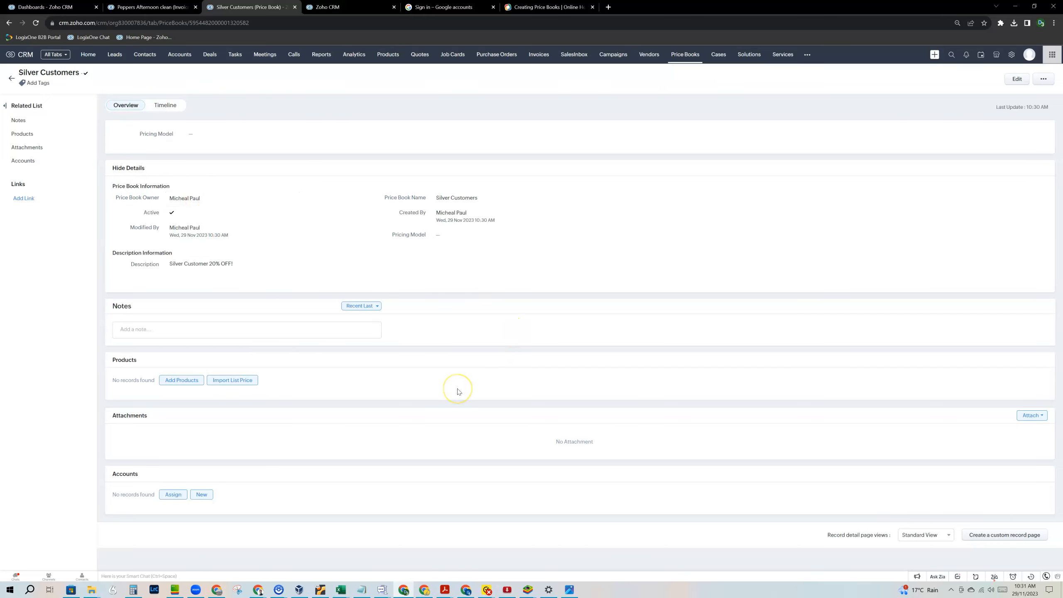
pyautogui.click(418, 348)
pyautogui.click(389, 56)
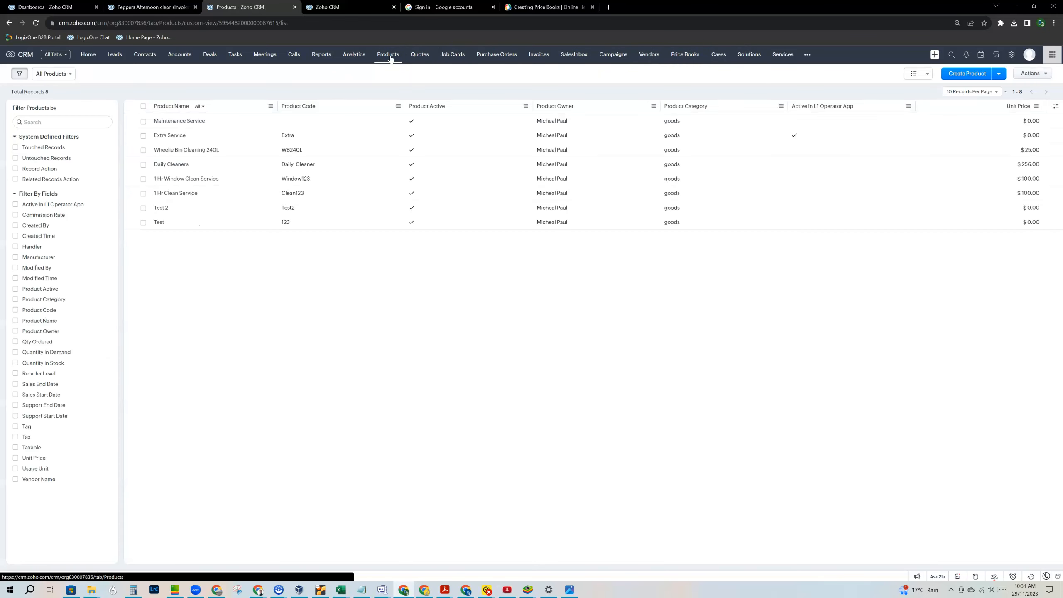
# Export all Product records, cancelling a second export that was started.
pyautogui.click(1049, 77)
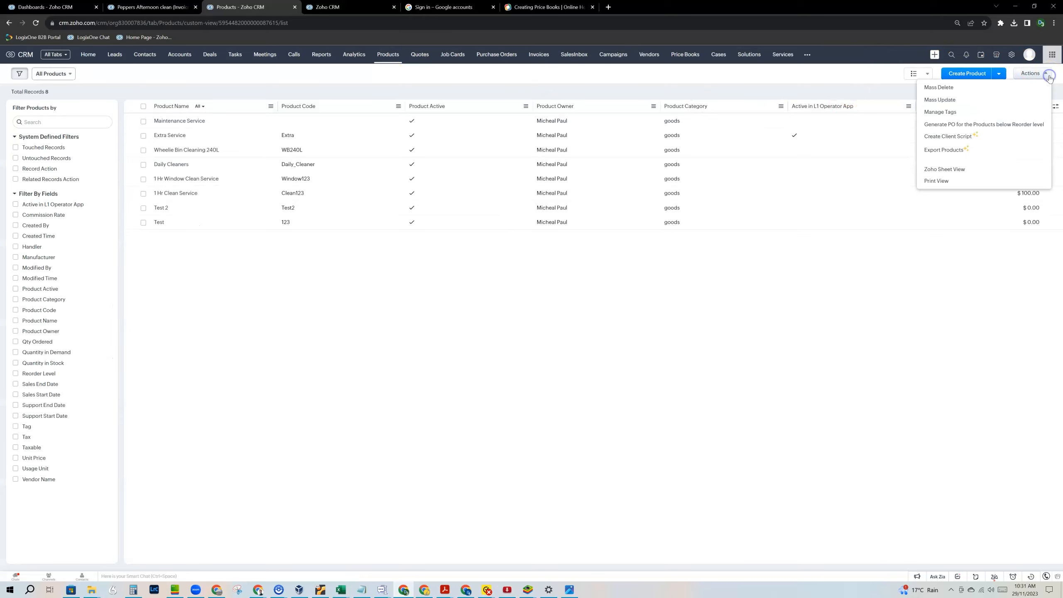
pyautogui.click(950, 149)
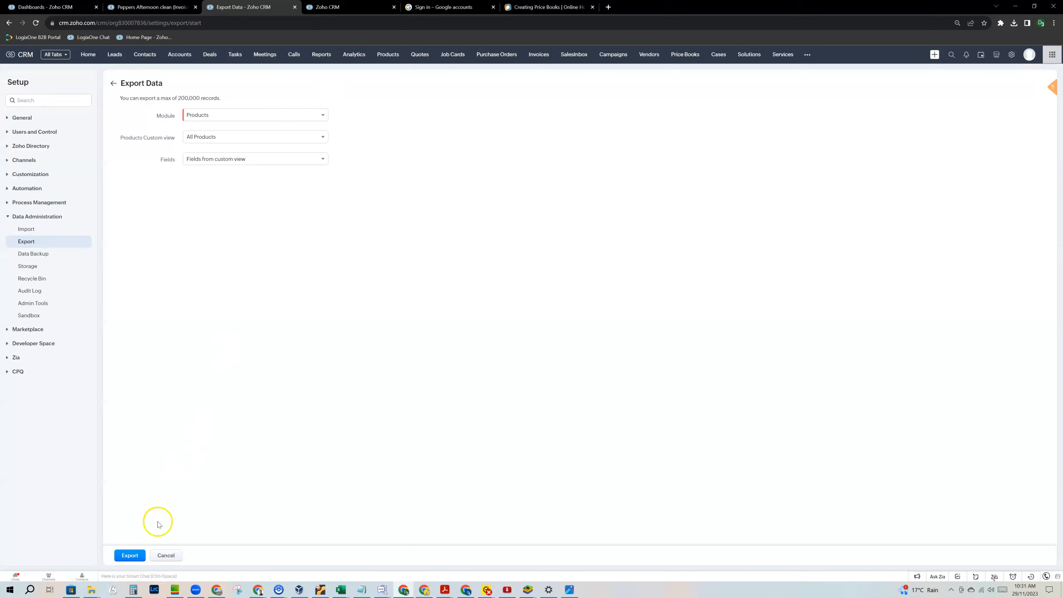
pyautogui.click(139, 559)
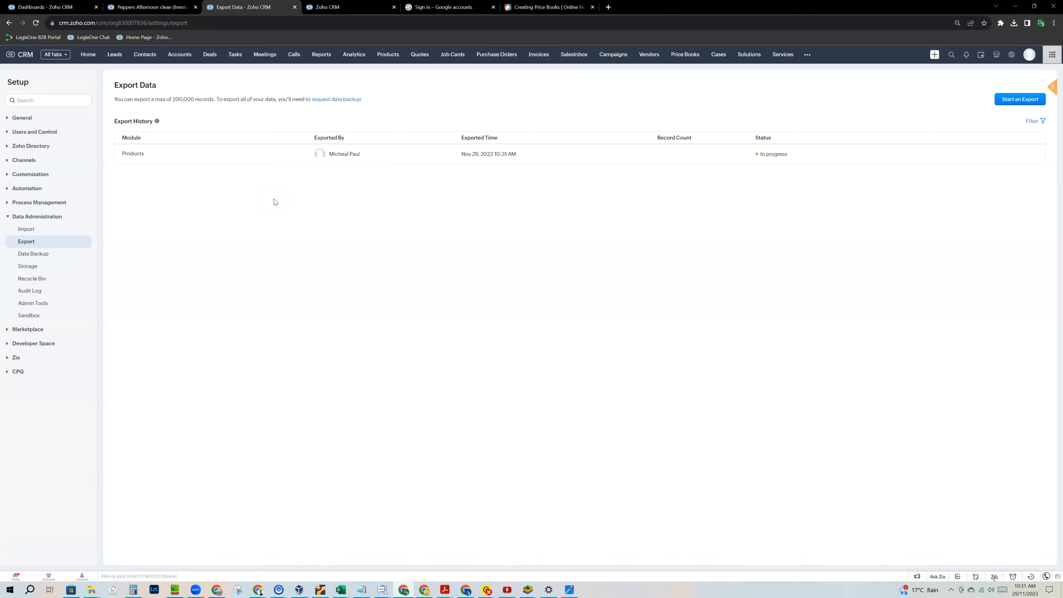
pyautogui.click(1007, 101)
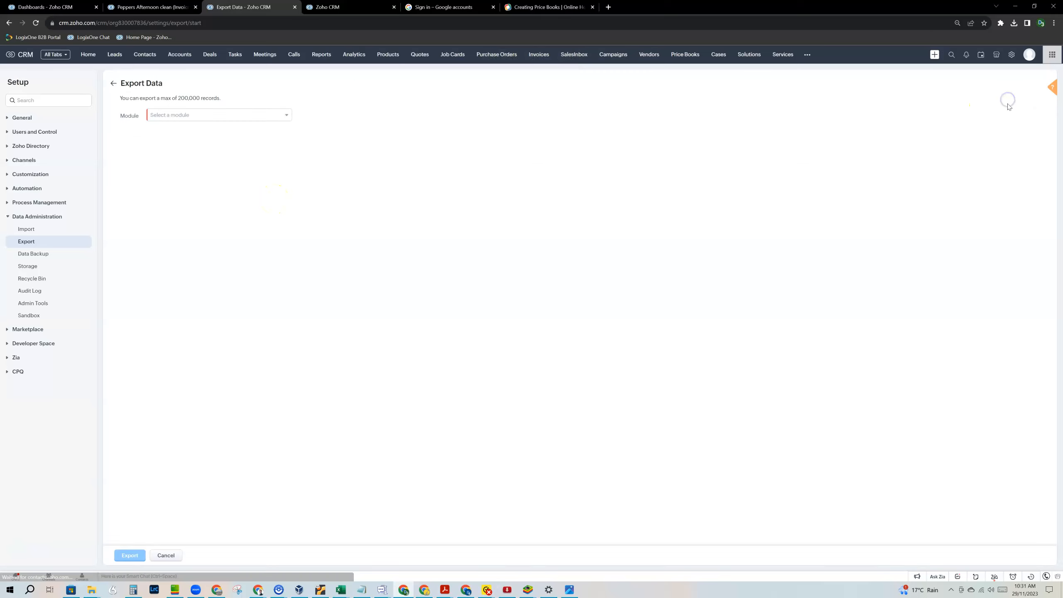
pyautogui.click(166, 555)
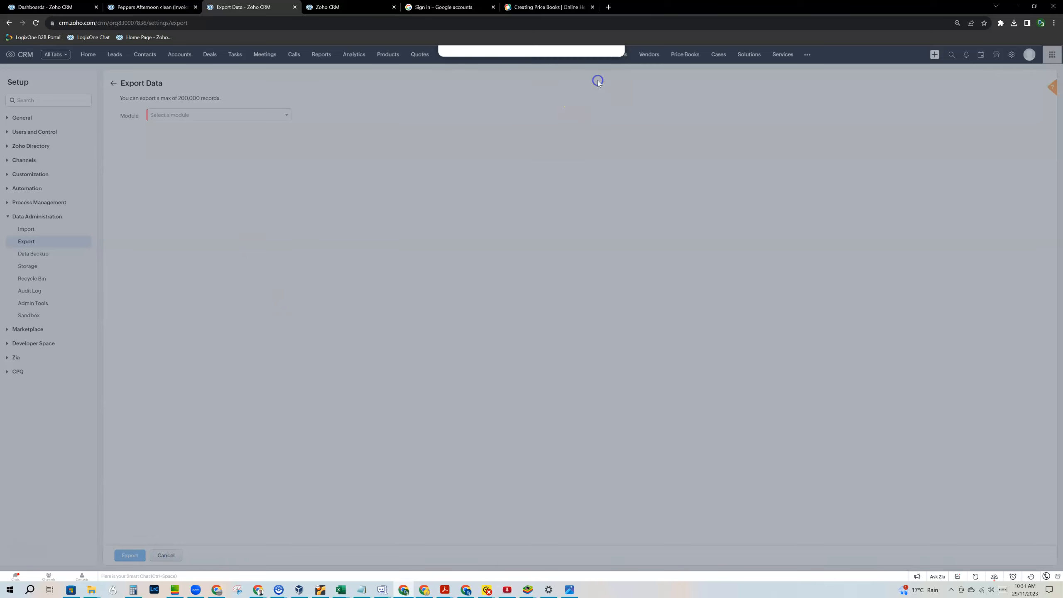
pyautogui.click(598, 84)
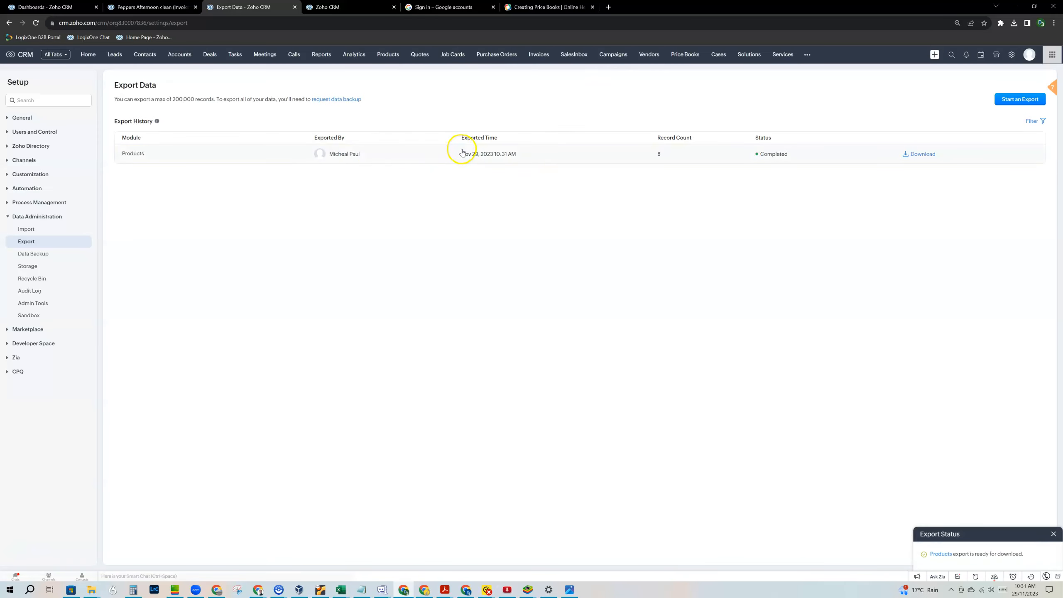
# Download the completed 8-record Products export from Export History.
pyautogui.click(941, 554)
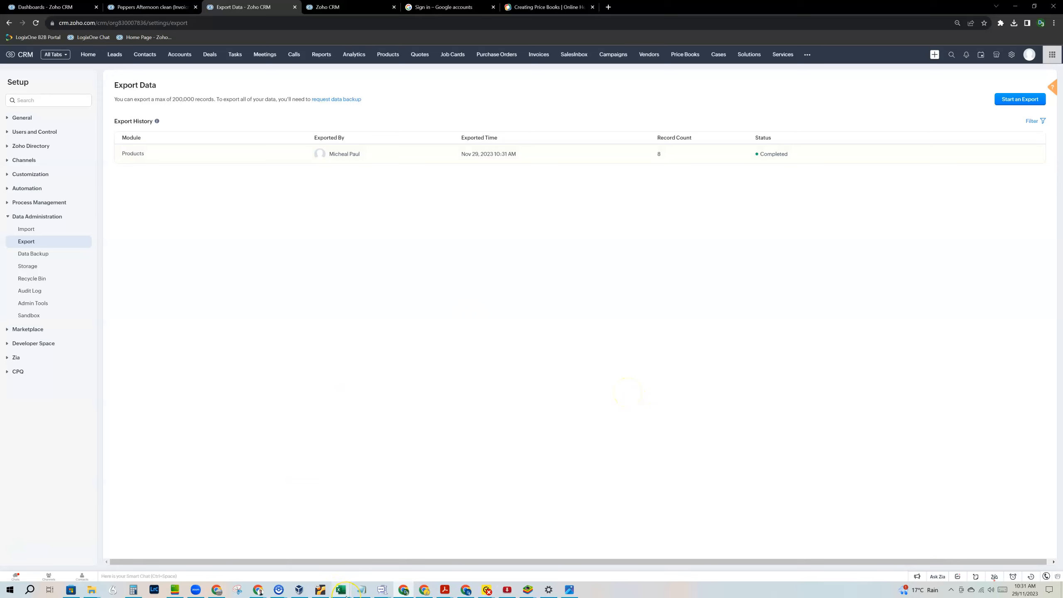
pyautogui.moveTo(347, 597)
pyautogui.click(1014, 23)
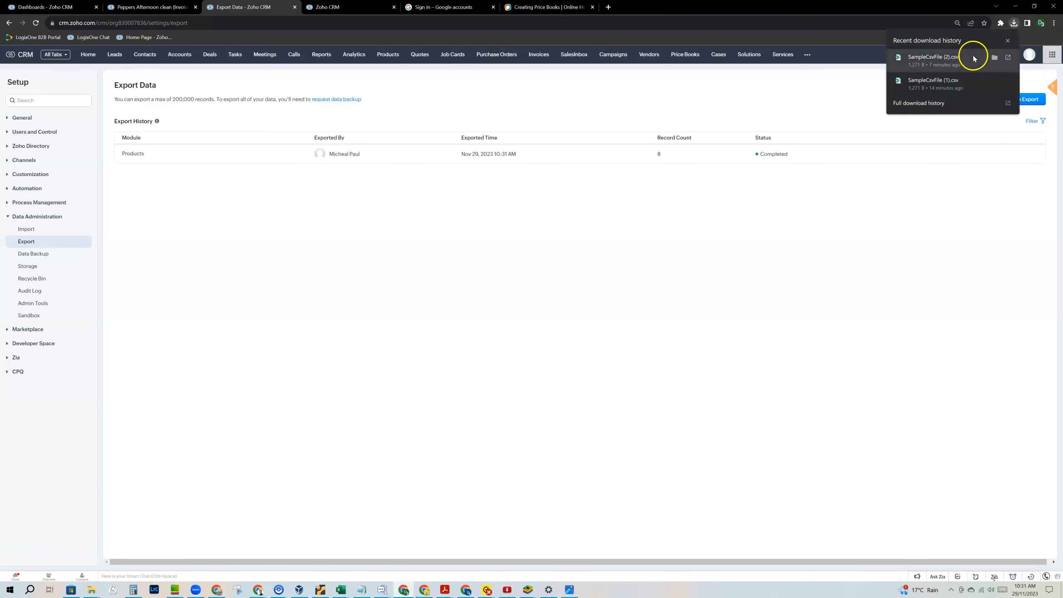
pyautogui.click(958, 62)
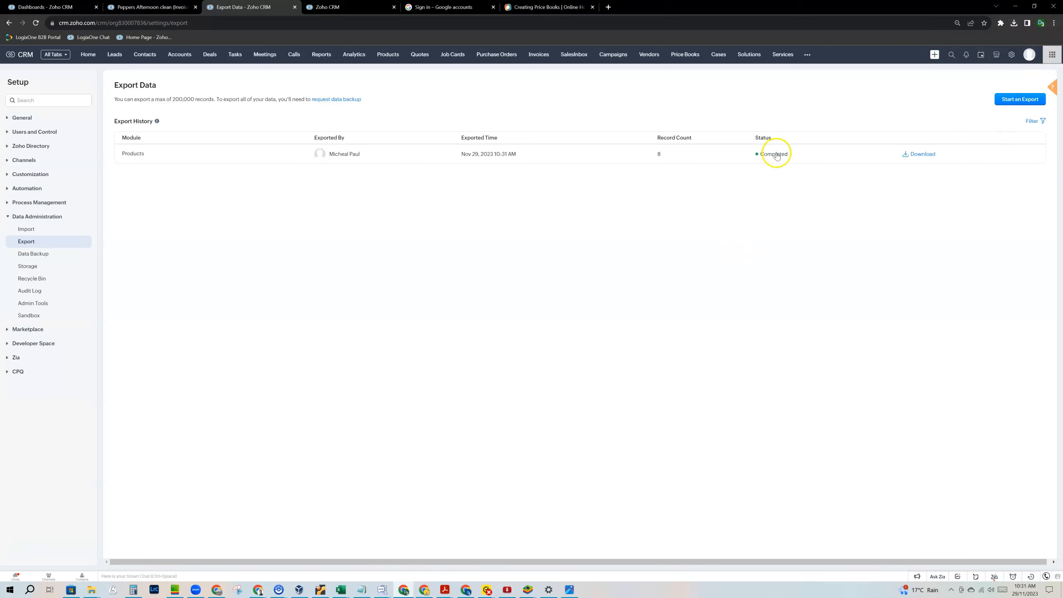
pyautogui.click(916, 155)
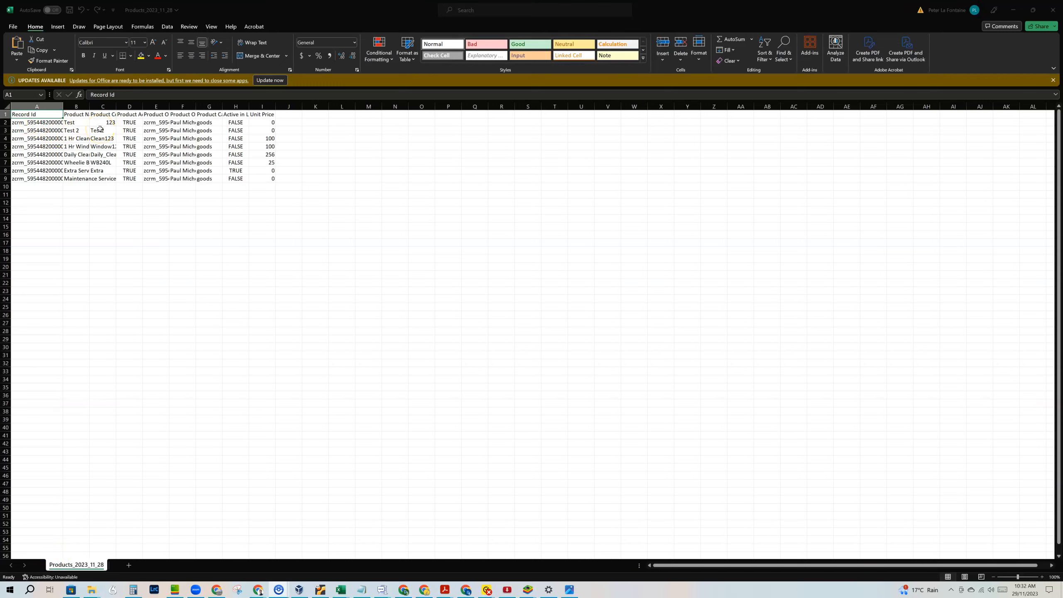
# Enter Unit Prices 10, 15, 80, 80, 200, 20, 1 and 2 in cells I2–I9.
pyautogui.click(262, 126)
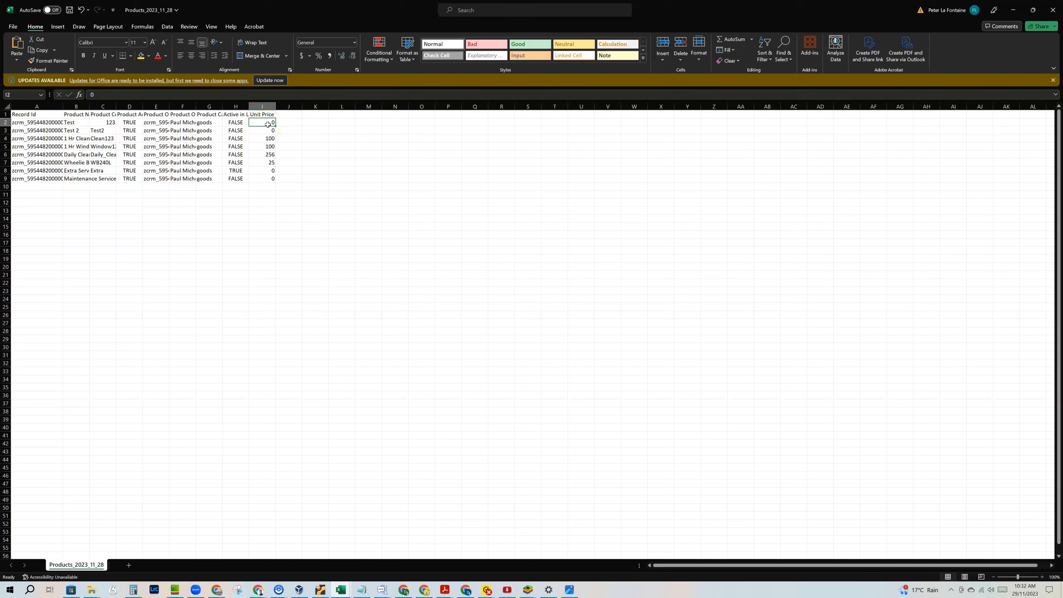
pyautogui.write('1')
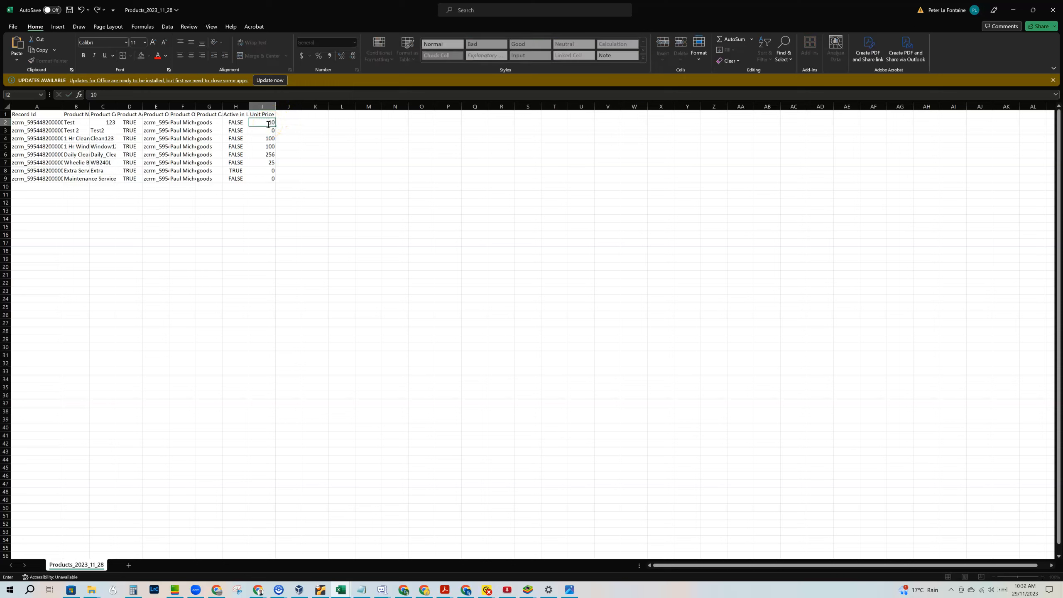
pyautogui.click(267, 132)
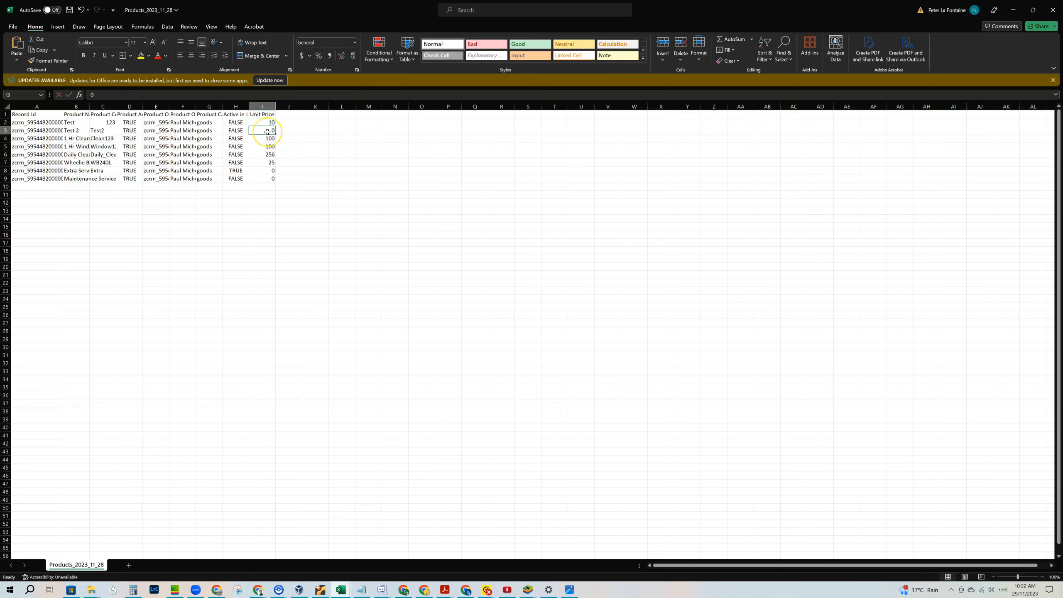
pyautogui.write('15')
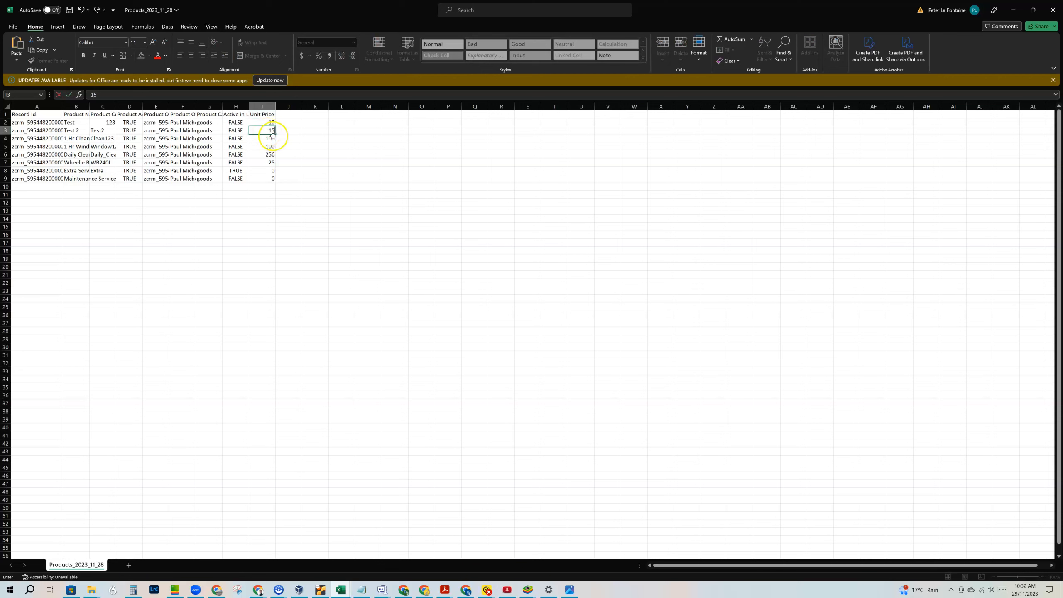
pyautogui.click(272, 136)
pyautogui.write('80')
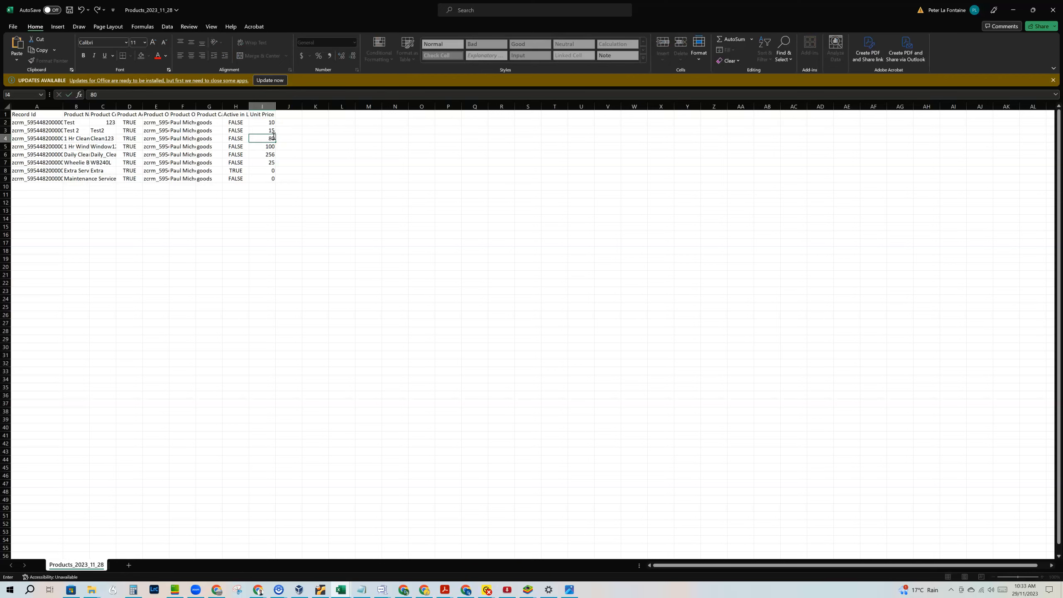
pyautogui.press('Return')
pyautogui.write('80')
pyautogui.press('Return')
pyautogui.write('200')
pyautogui.press('Return')
pyautogui.write('20')
pyautogui.press('Return')
pyautogui.write('1')
pyautogui.press('Return')
pyautogui.write('2')
pyautogui.press('Return')
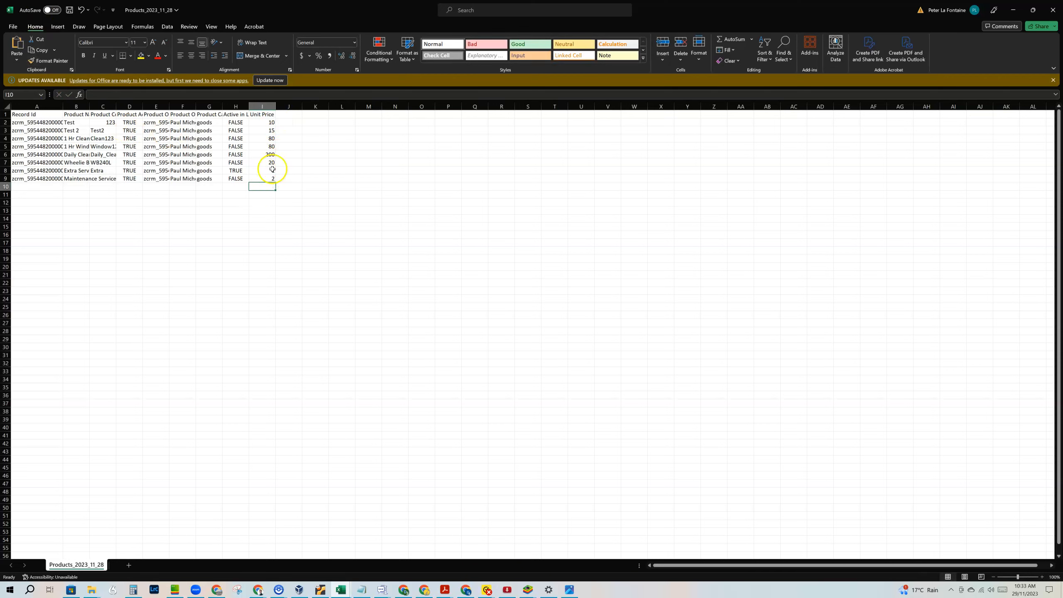
# Save and close the Products workbook and return to Zoho CRM.
pyautogui.click(70, 10)
pyautogui.click(1053, 10)
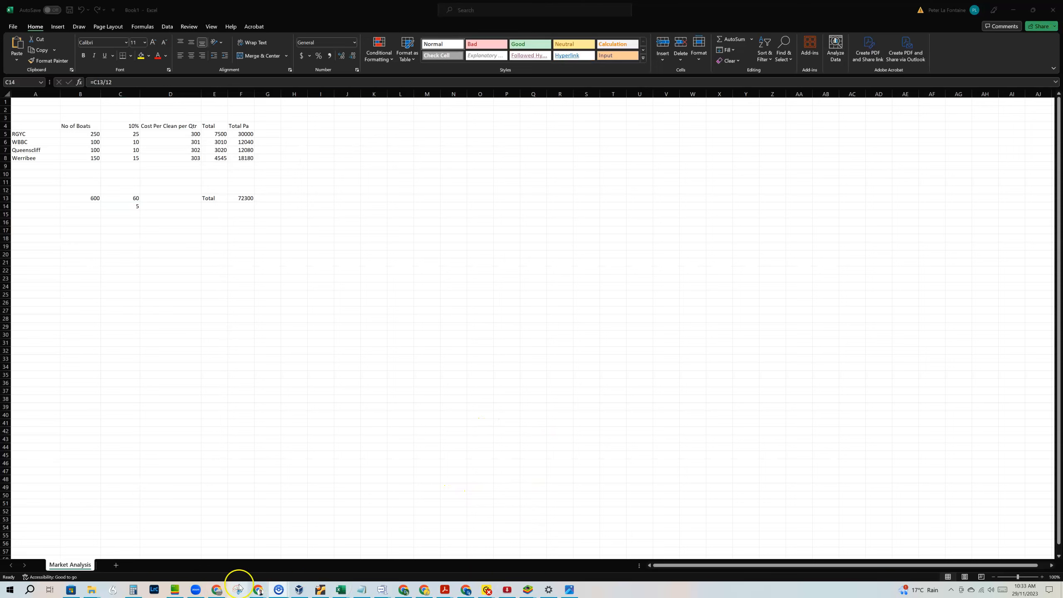
pyautogui.click(405, 591)
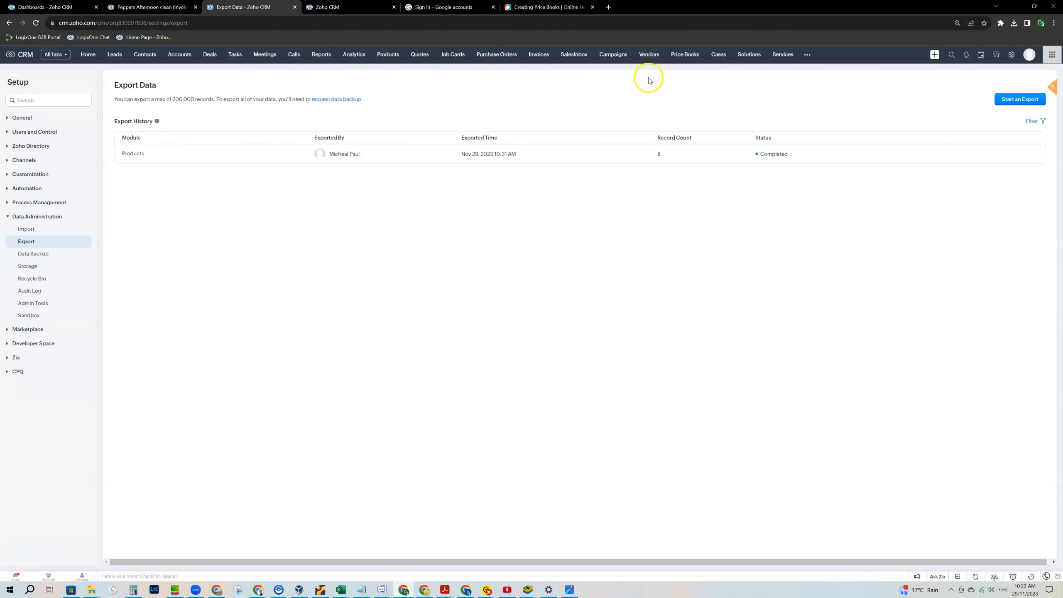
# Upload Products_2023_11_28.csv from Downloads as a list-price import into the Silver Customers price book.
pyautogui.click(689, 60)
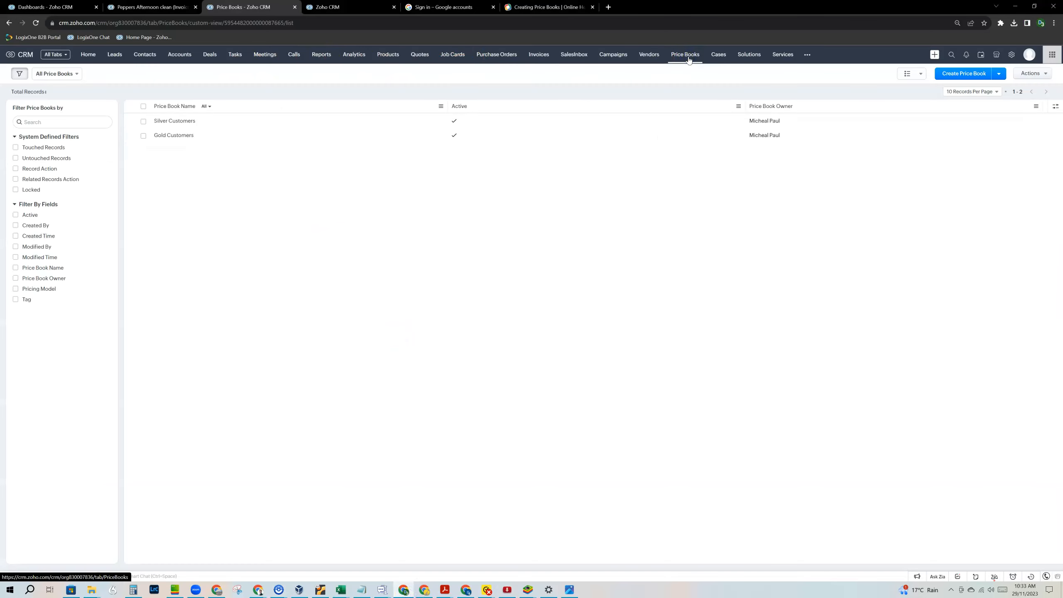
pyautogui.click(180, 121)
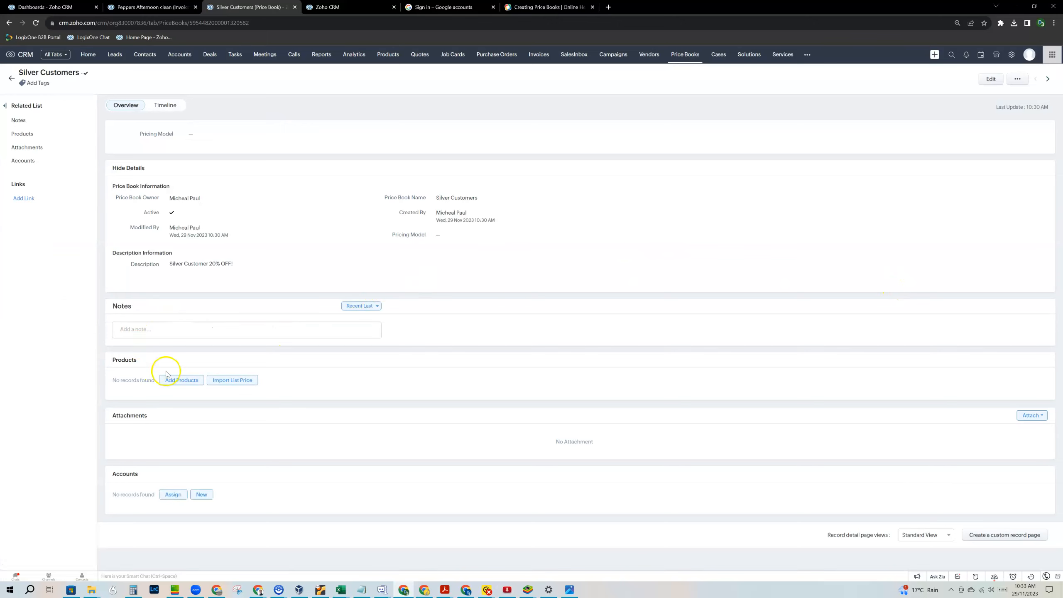
pyautogui.click(229, 380)
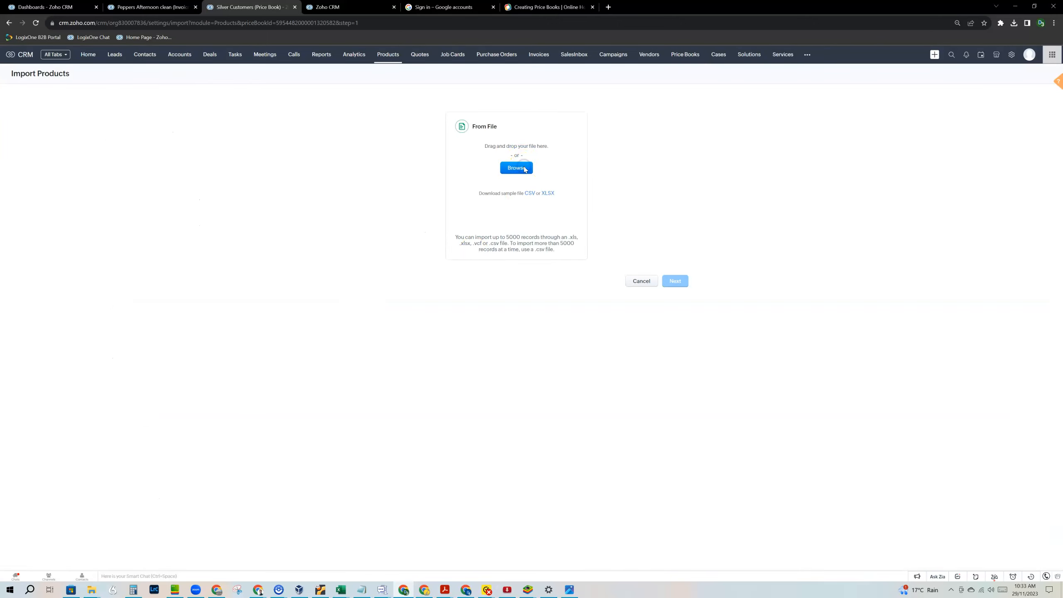
pyautogui.click(525, 169)
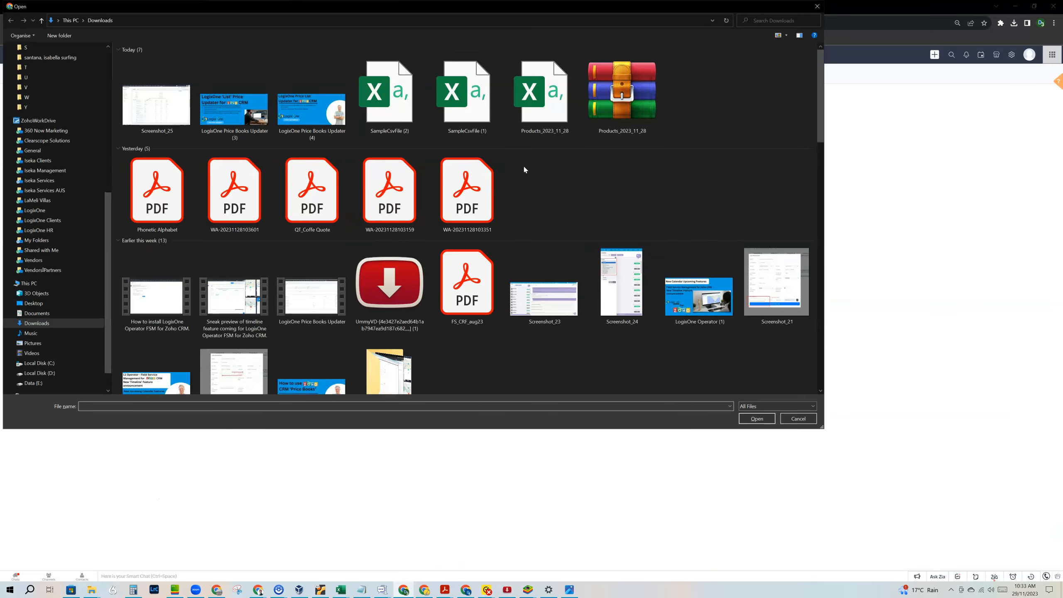
pyautogui.click(493, 116)
pyautogui.click(756, 418)
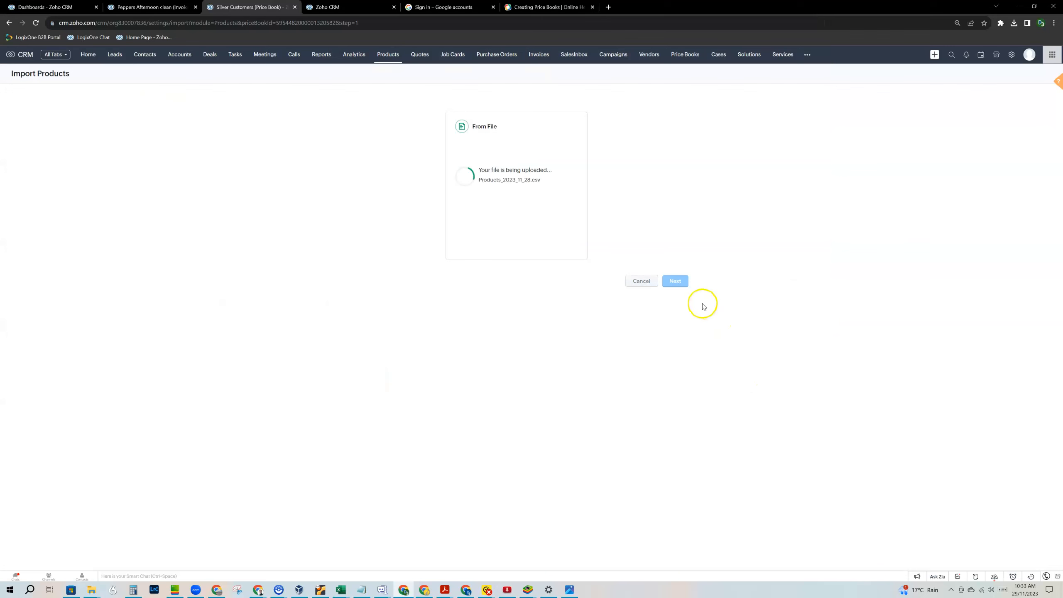
pyautogui.click(675, 282)
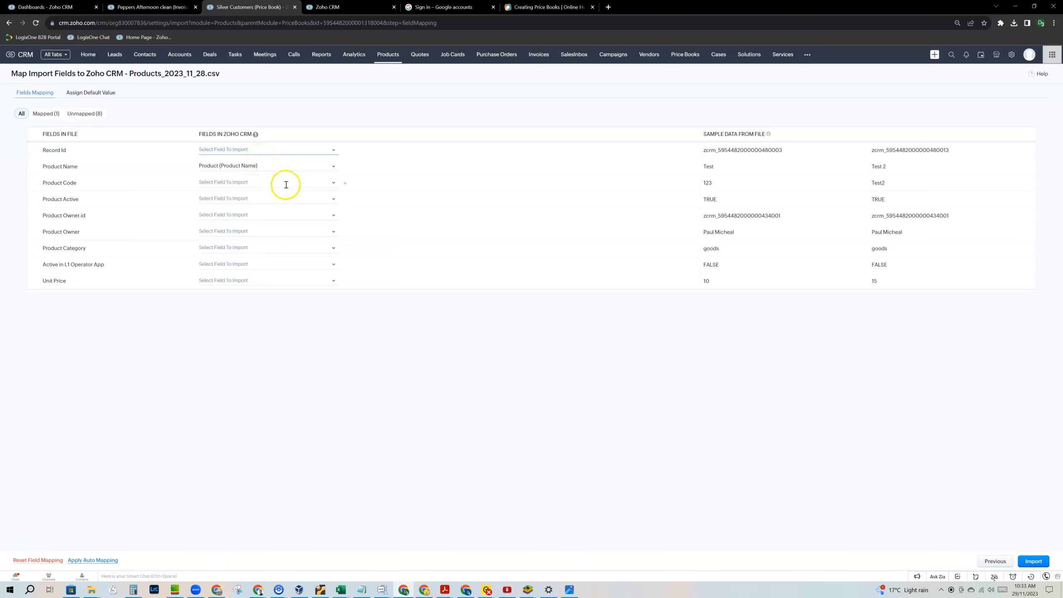
# Map the file's Product Code column to the Product (Product Id) field.
pyautogui.click(288, 185)
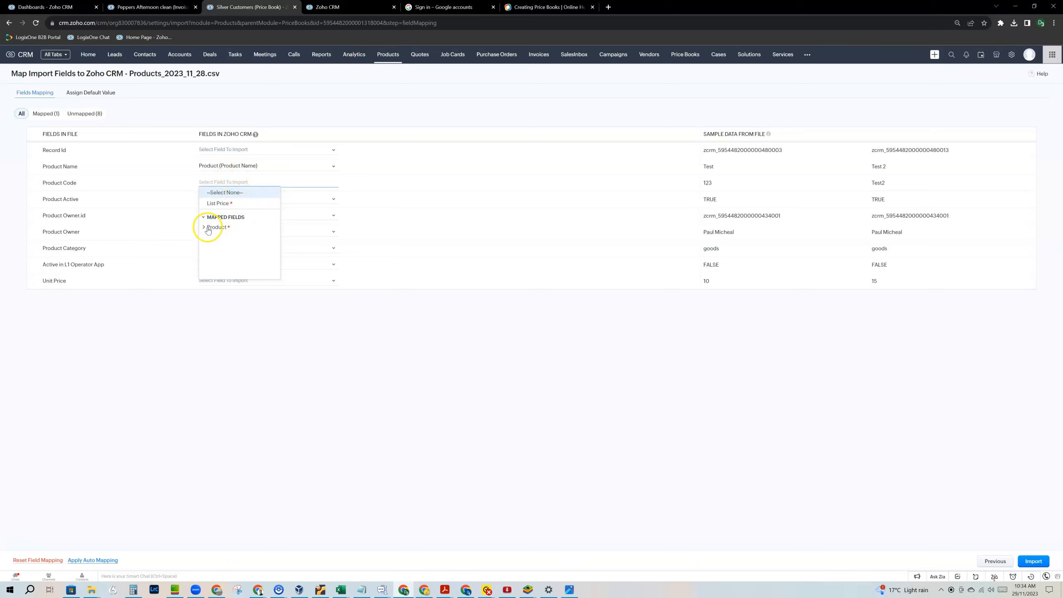
pyautogui.click(205, 231)
pyautogui.click(224, 237)
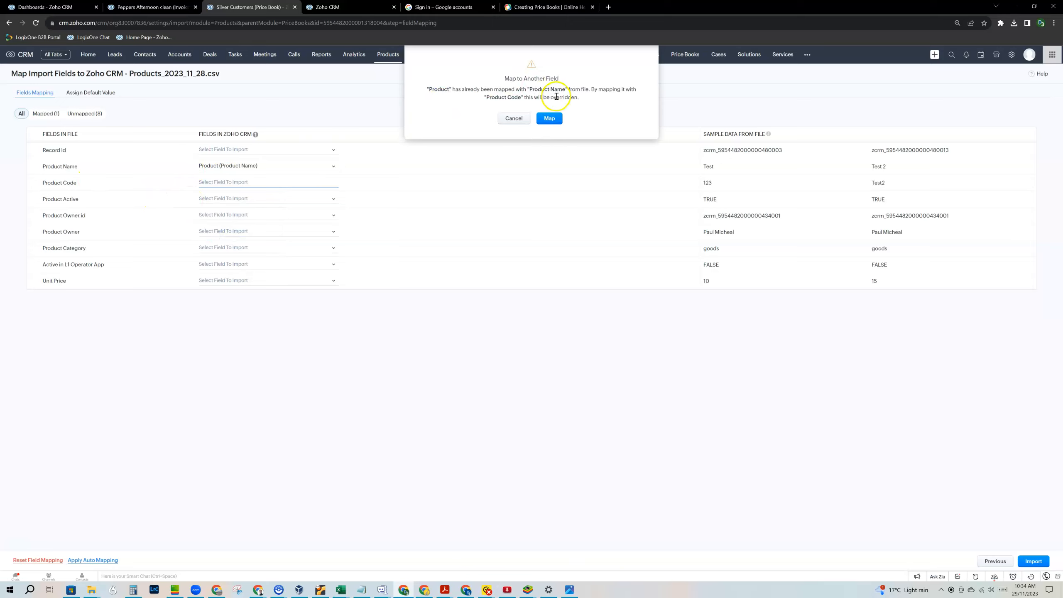
pyautogui.click(552, 118)
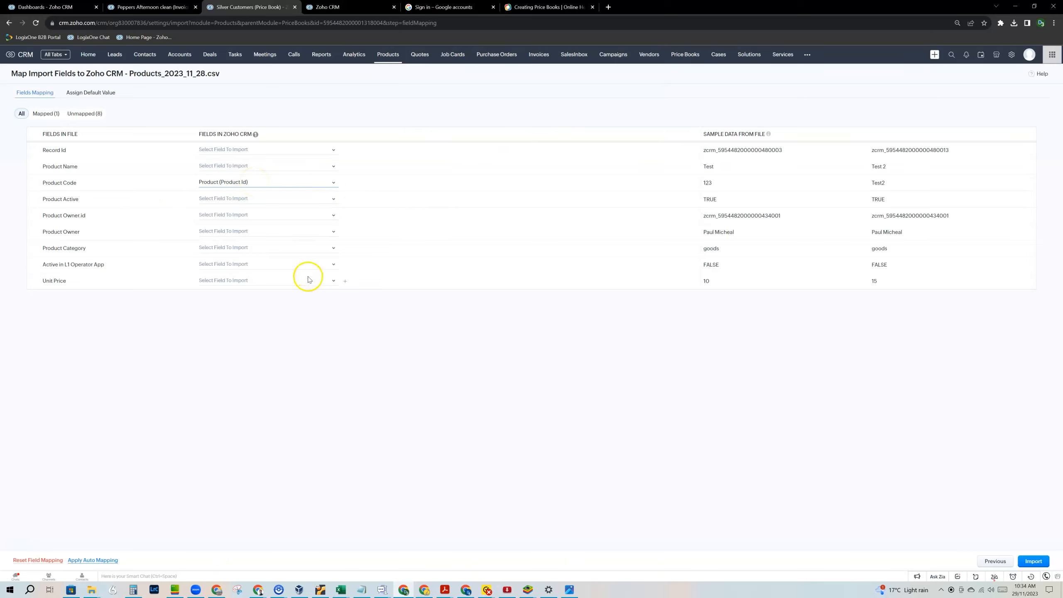
# Map Unit Price to List Price and run the import despite seven unmapped fields.
pyautogui.click(317, 281)
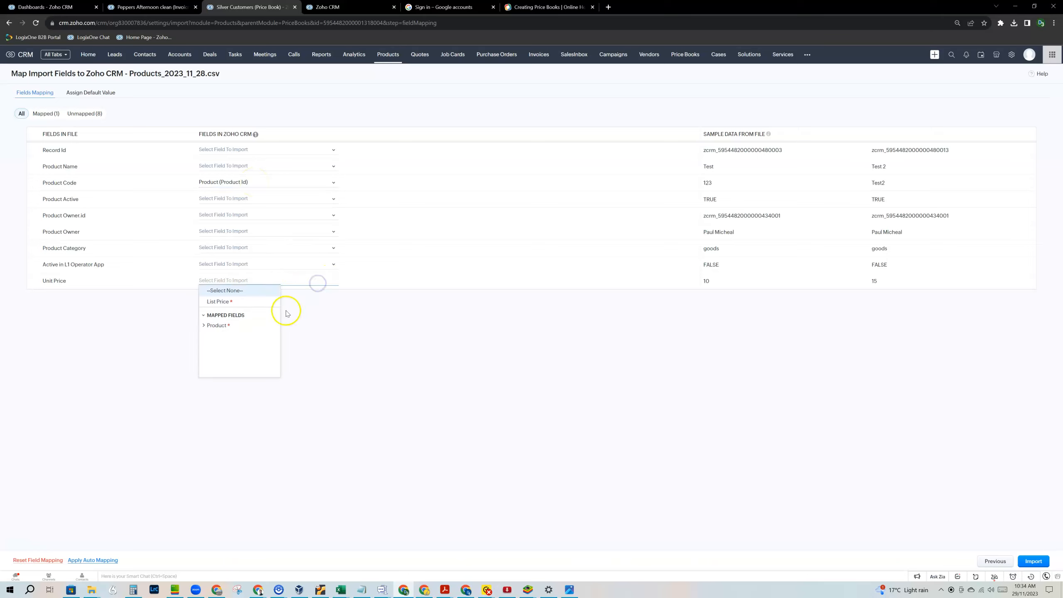
pyautogui.click(219, 302)
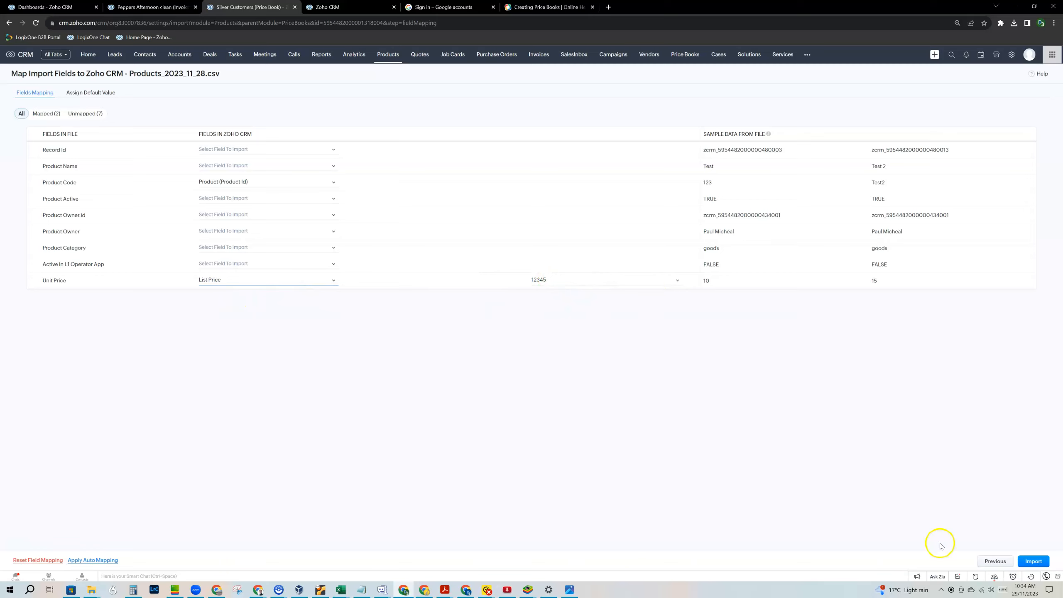
pyautogui.click(1033, 561)
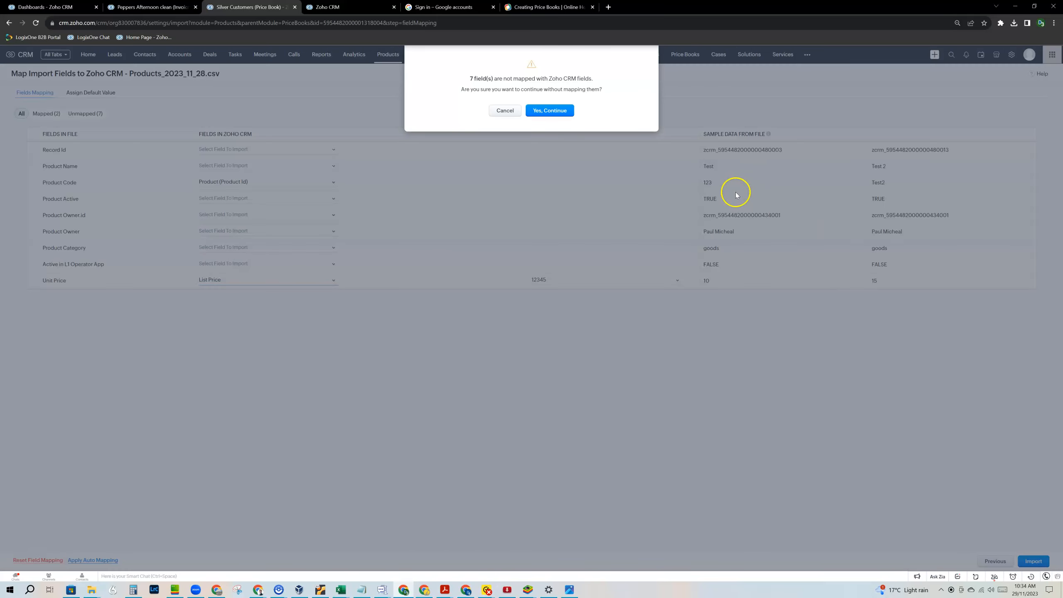
pyautogui.click(568, 111)
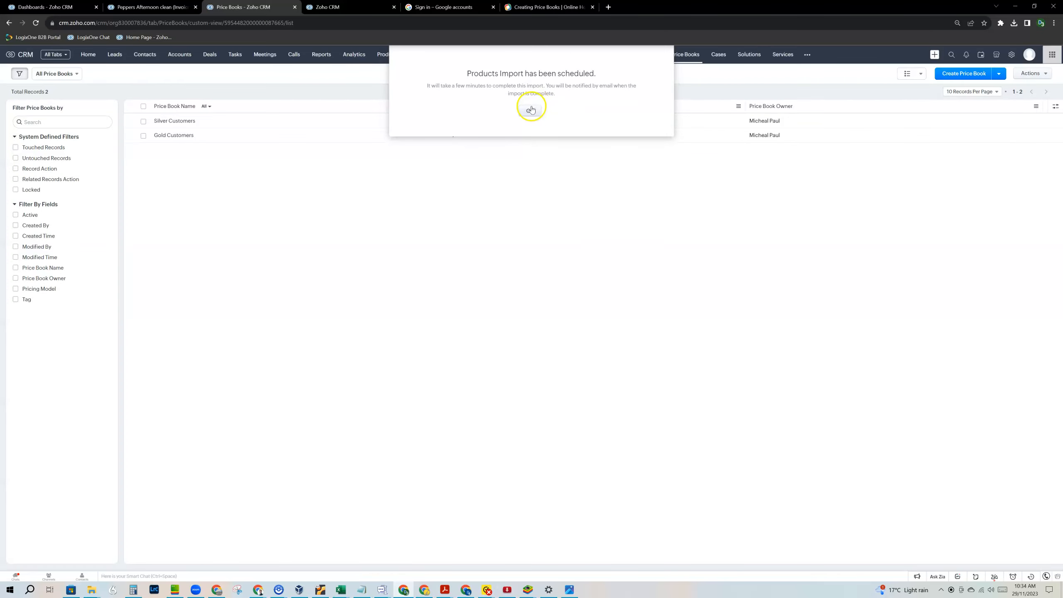
# Open the updated Silver Customers price book and view Maintenance Service's product page in a new tab.
pyautogui.click(531, 106)
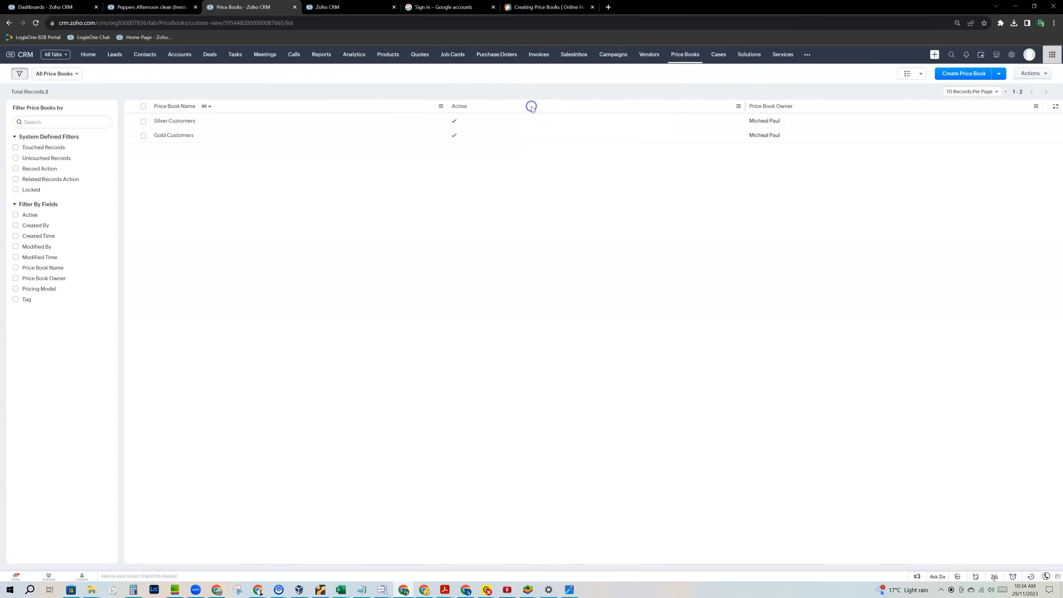
pyautogui.click(171, 122)
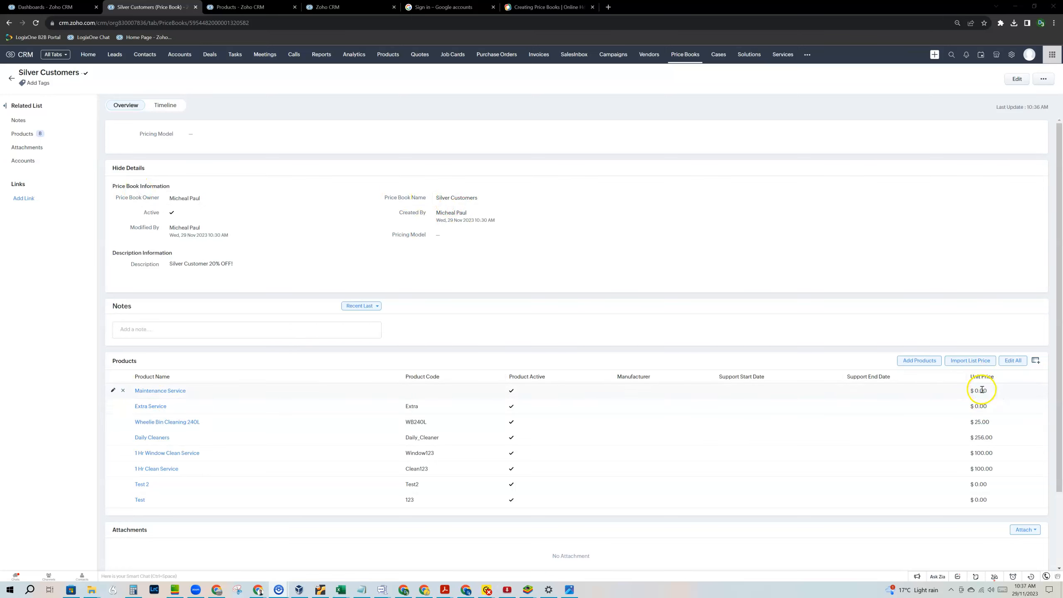
pyautogui.rightClick(166, 393)
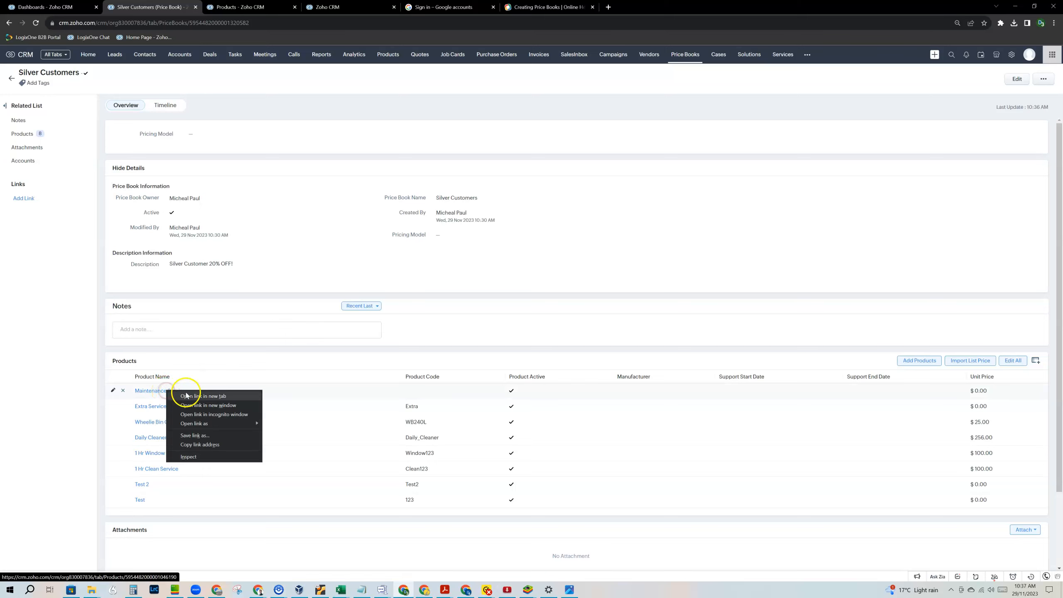
pyautogui.click(198, 391)
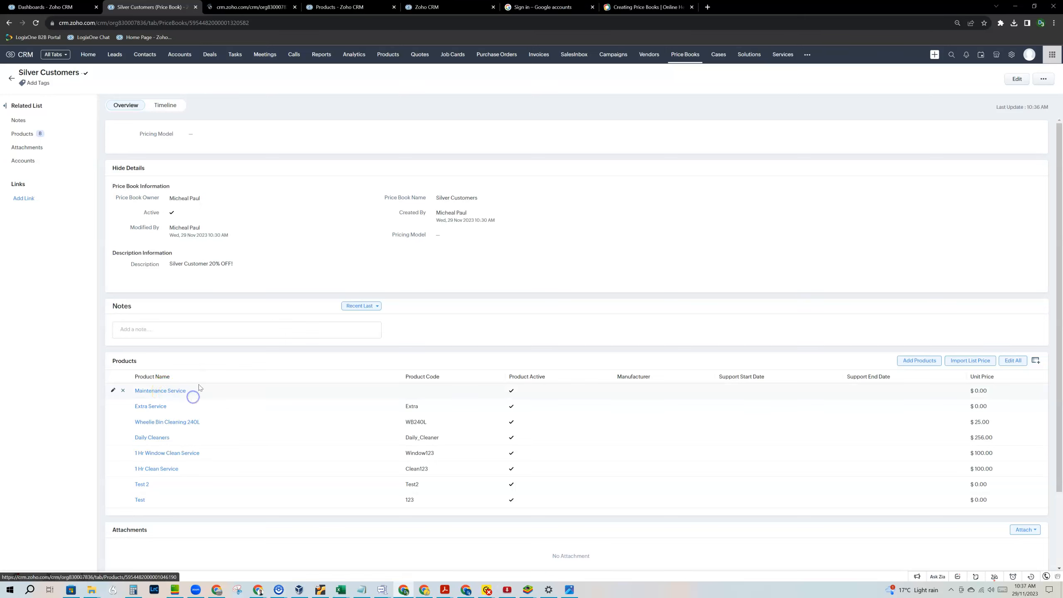
pyautogui.click(247, 5)
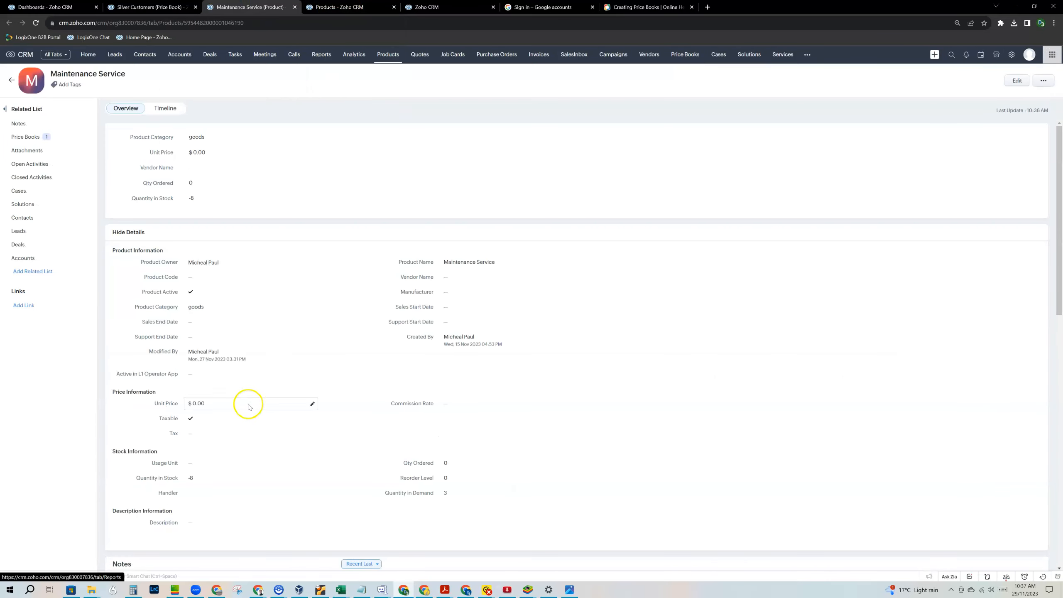
pyautogui.click(149, 7)
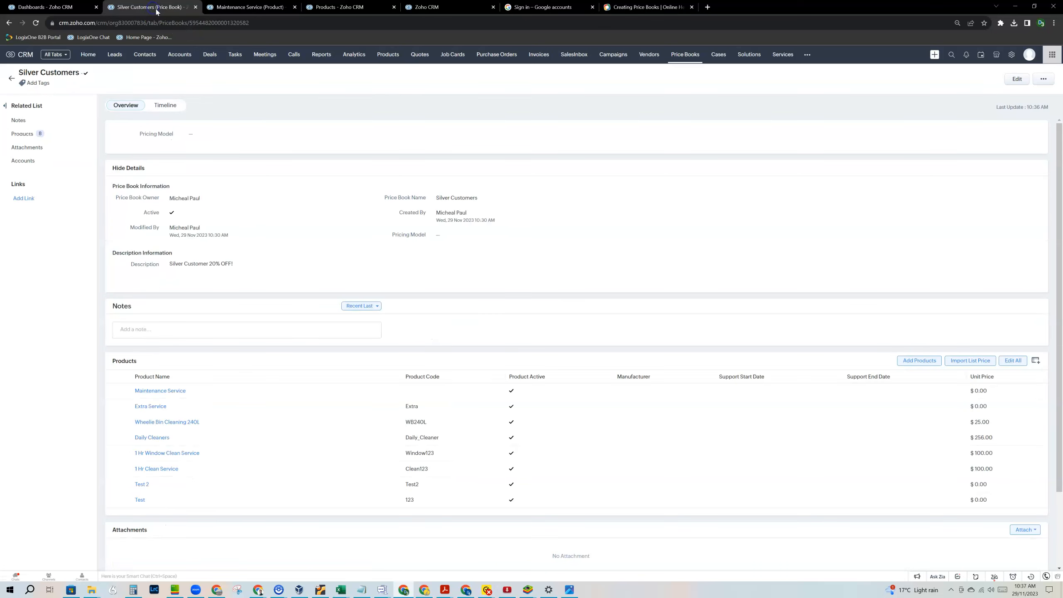
pyautogui.click(113, 390)
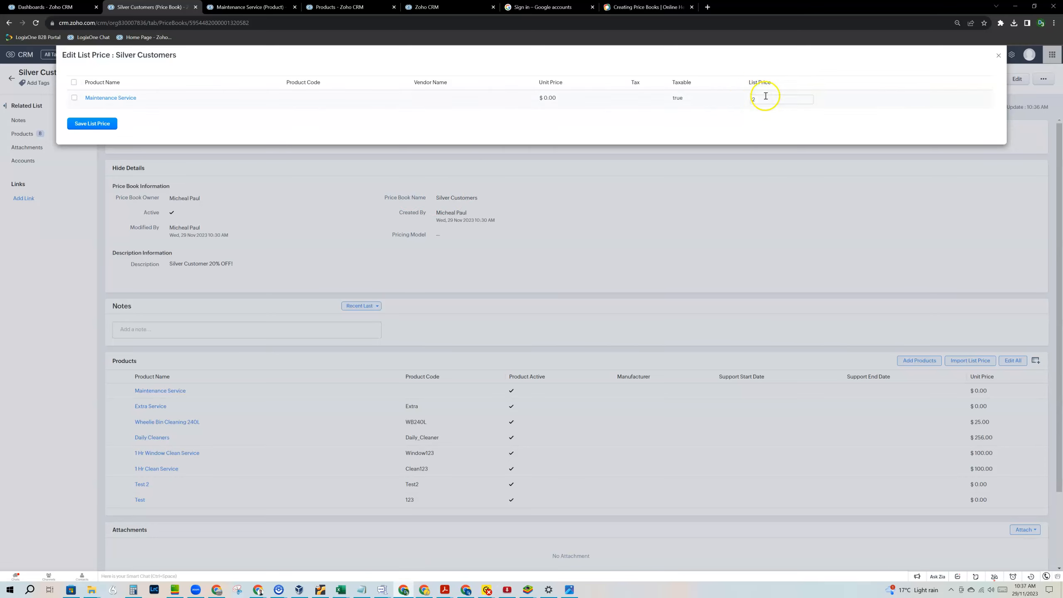
# Dismiss Maintenance Service's list-price editor unchanged, then open Add Products and search the empty product list.
pyautogui.click(998, 56)
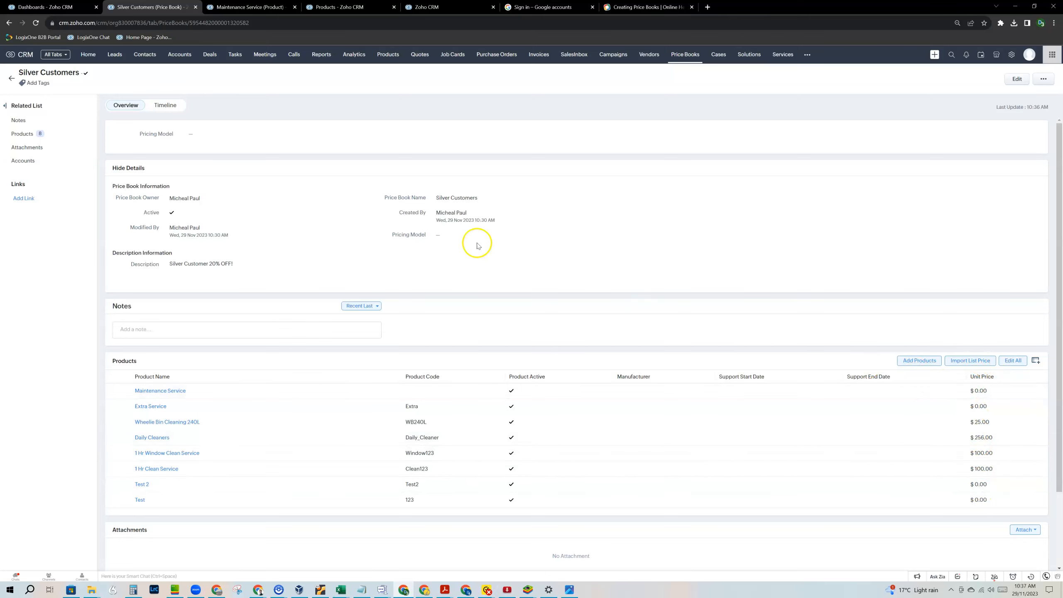
pyautogui.click(112, 391)
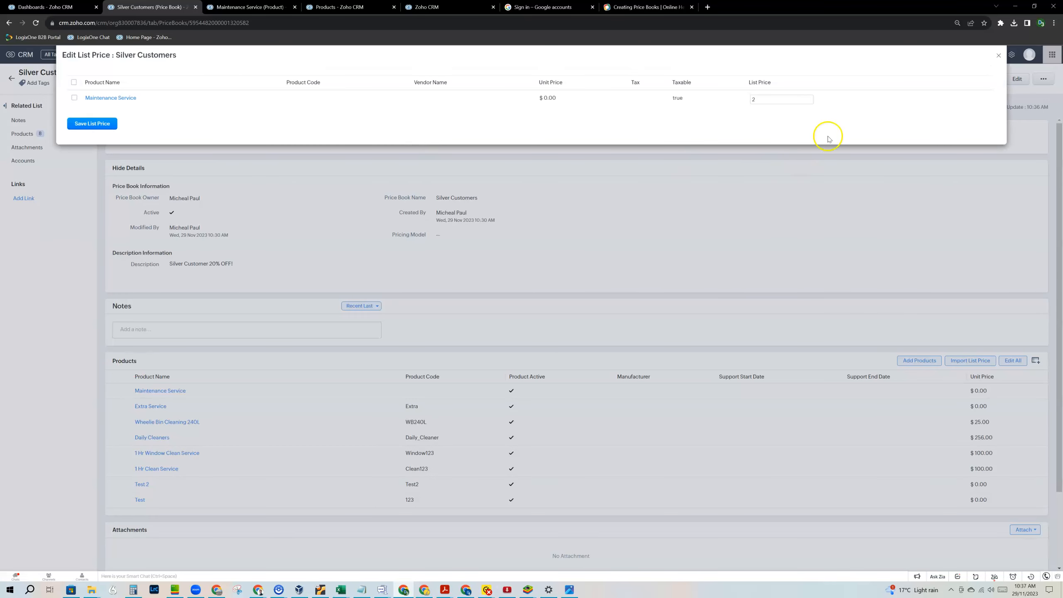
pyautogui.click(999, 57)
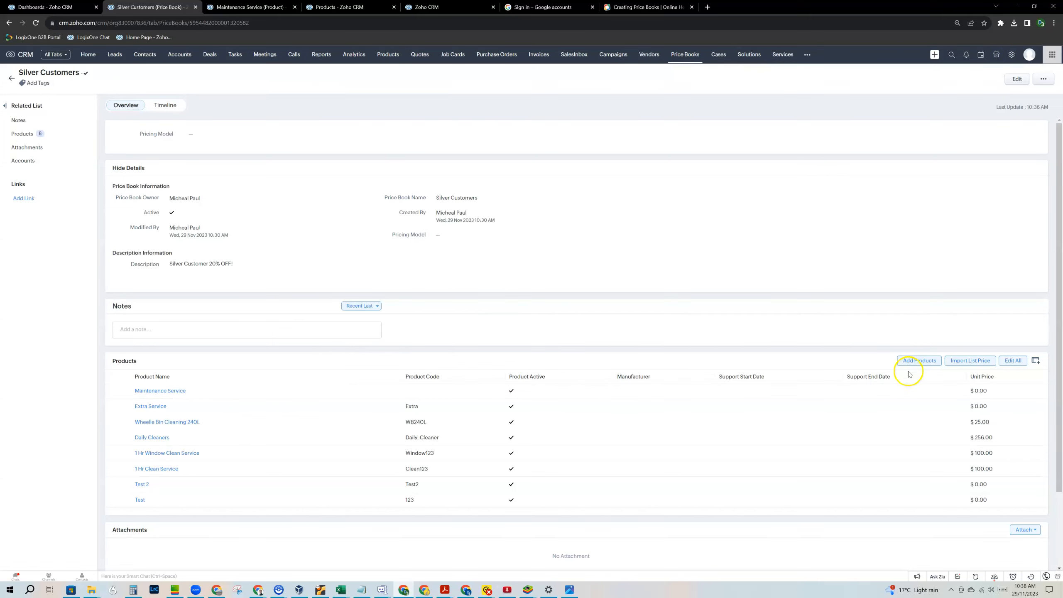
pyautogui.click(921, 361)
pyautogui.click(100, 75)
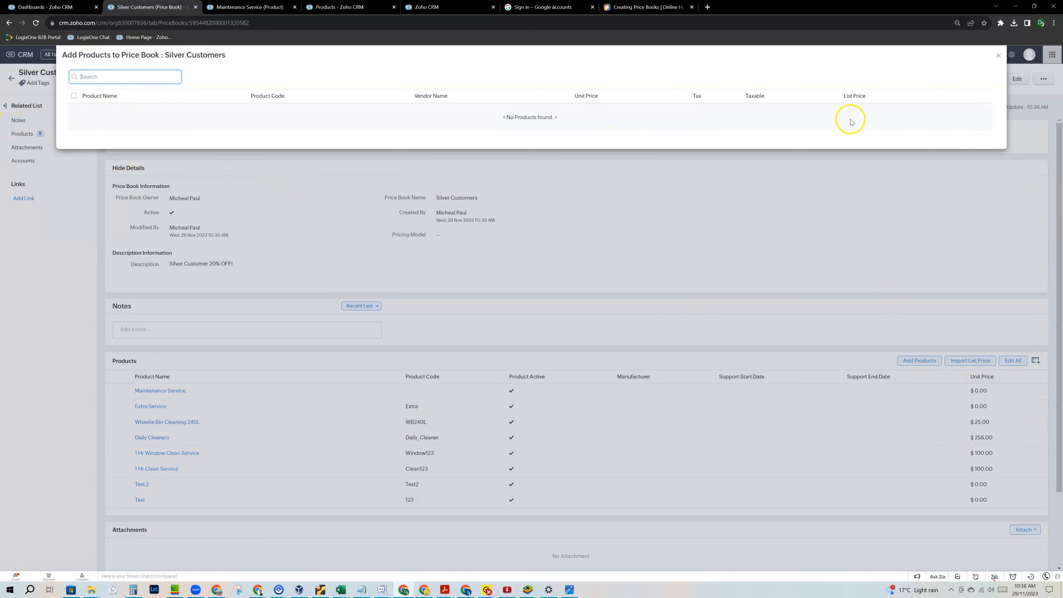
# Close the Add Products dialog and go via Quotes to the Accounts list of 11 records.
pyautogui.click(998, 54)
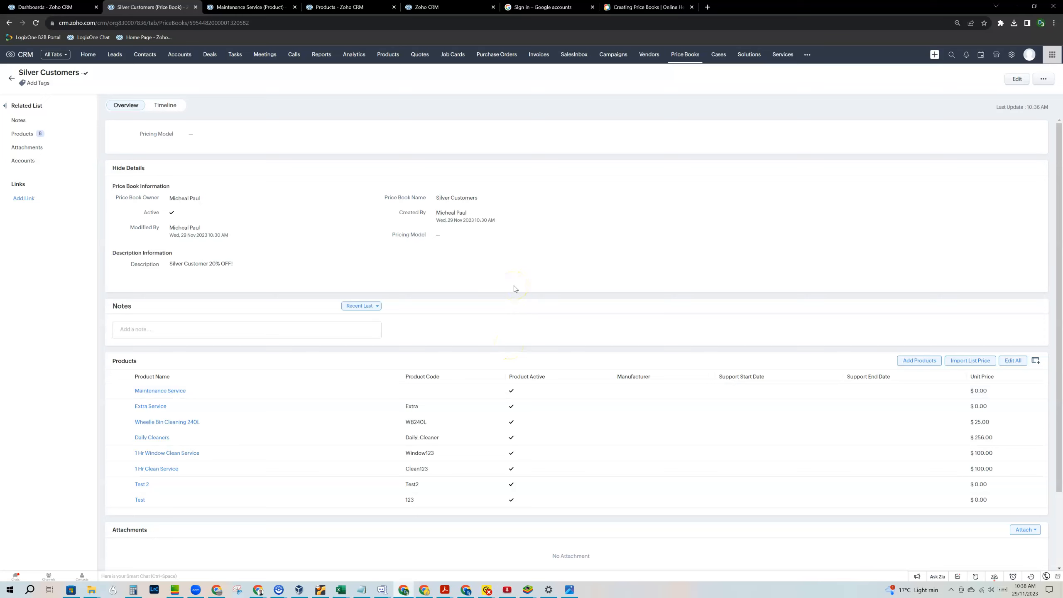
pyautogui.click(417, 56)
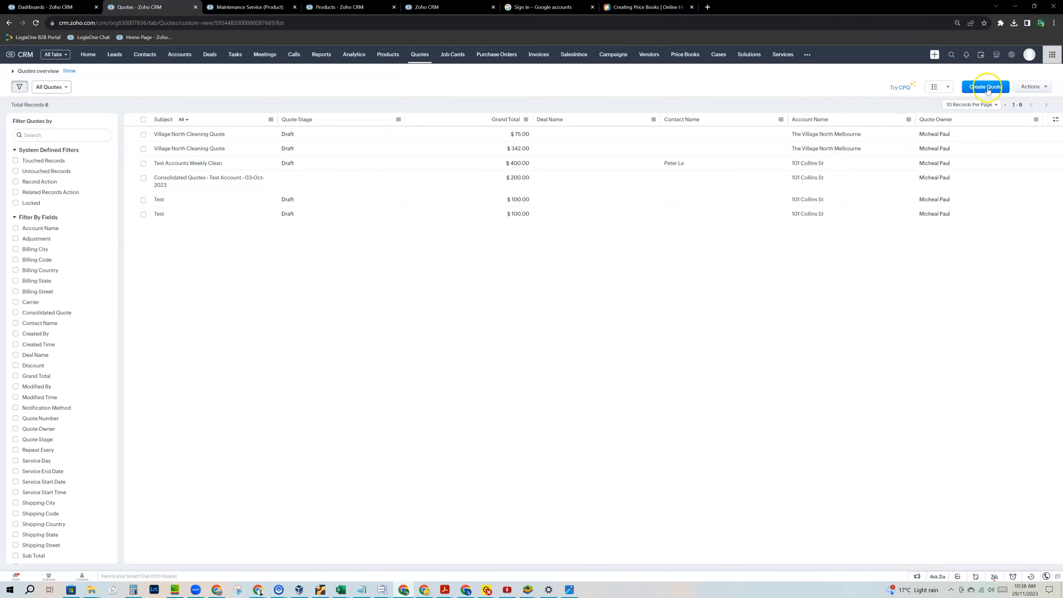
pyautogui.click(185, 53)
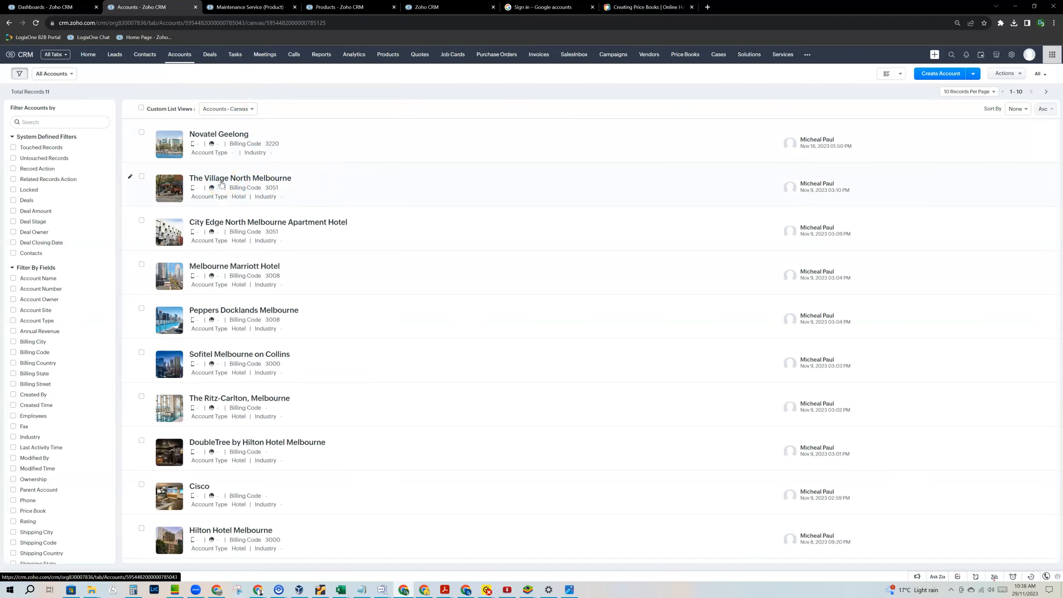
# From The Village North Melbourne account's related Quotes, create a new quote via the options menu.
pyautogui.click(221, 185)
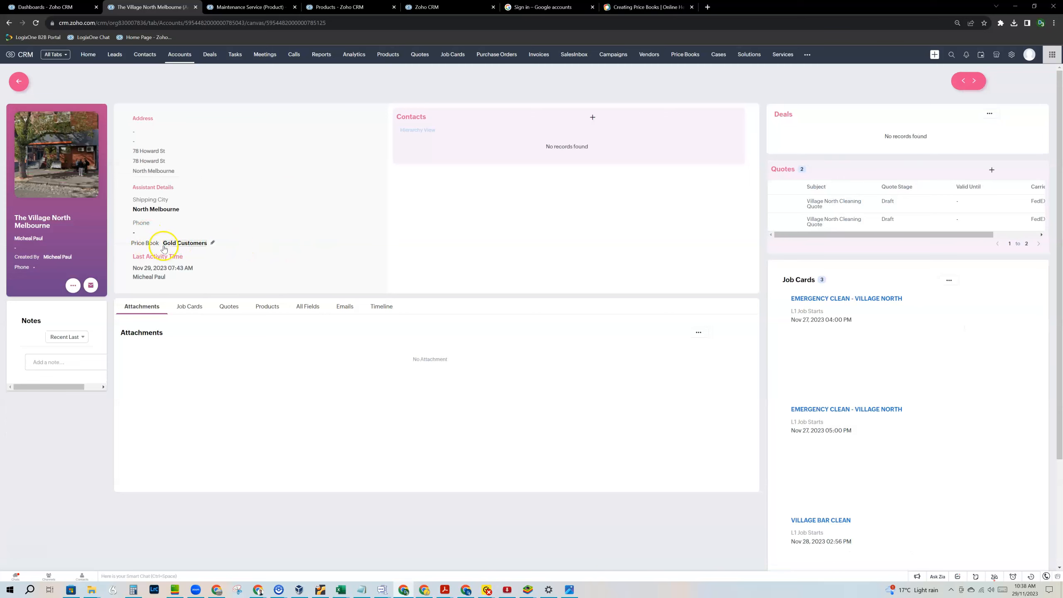
pyautogui.moveTo(186, 249)
pyautogui.click(233, 307)
pyautogui.click(234, 307)
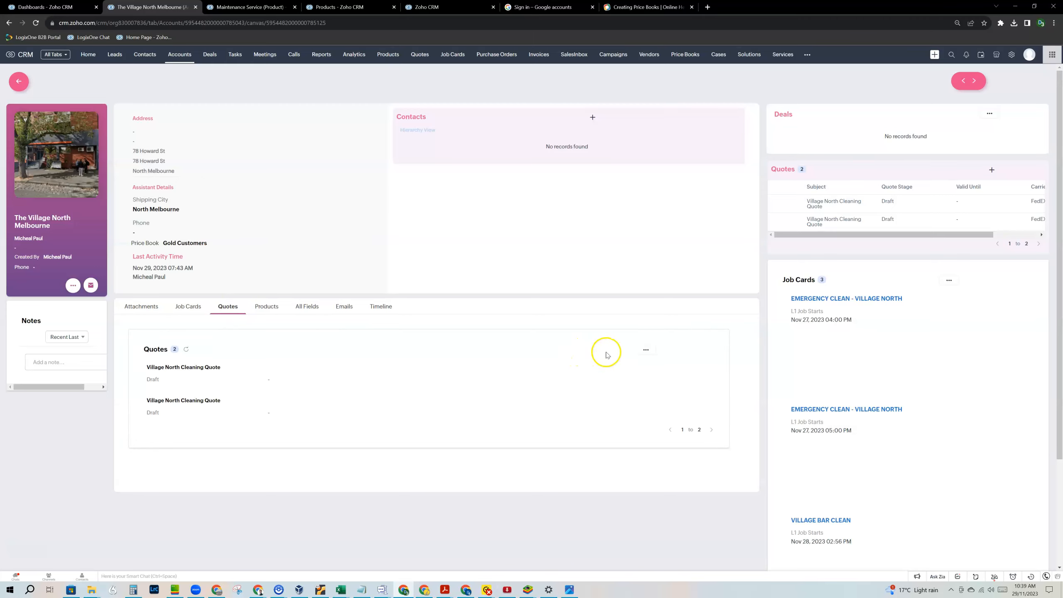
pyautogui.click(647, 351)
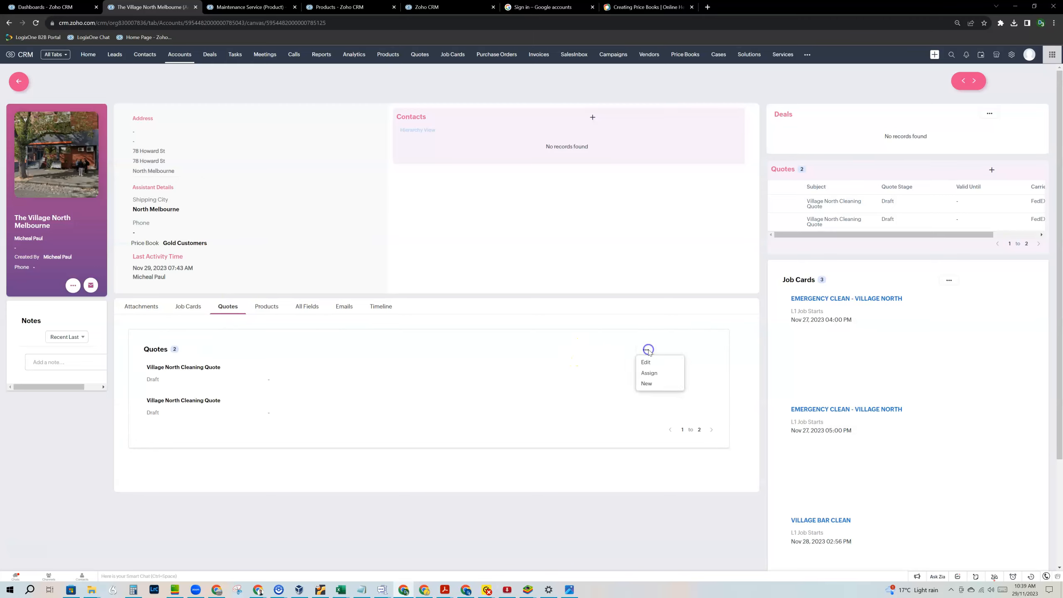
pyautogui.click(646, 384)
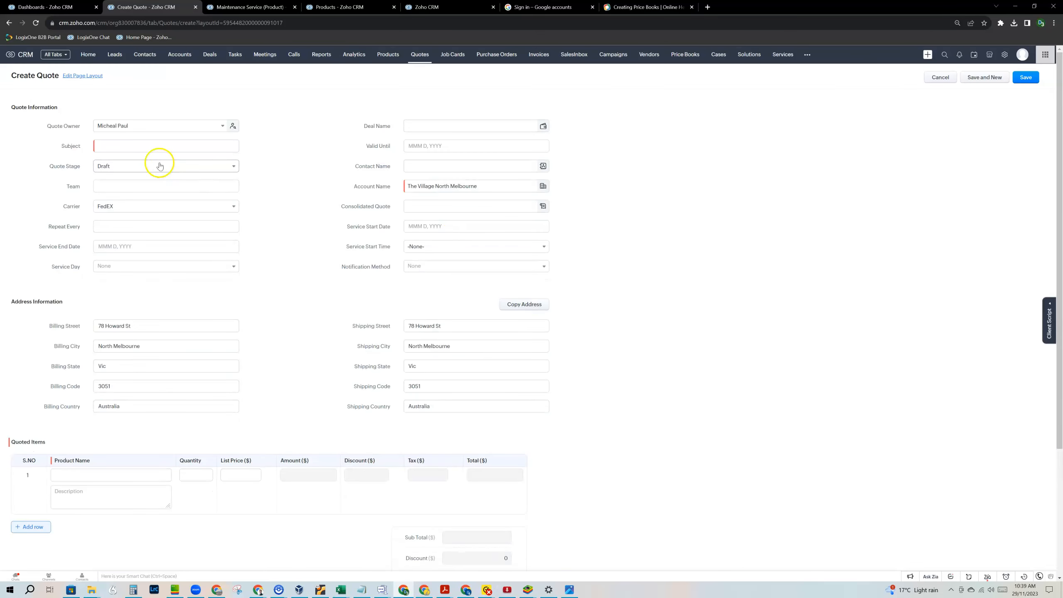
# Enter 'Price Books Test' as the new quote's subject.
pyautogui.click(135, 147)
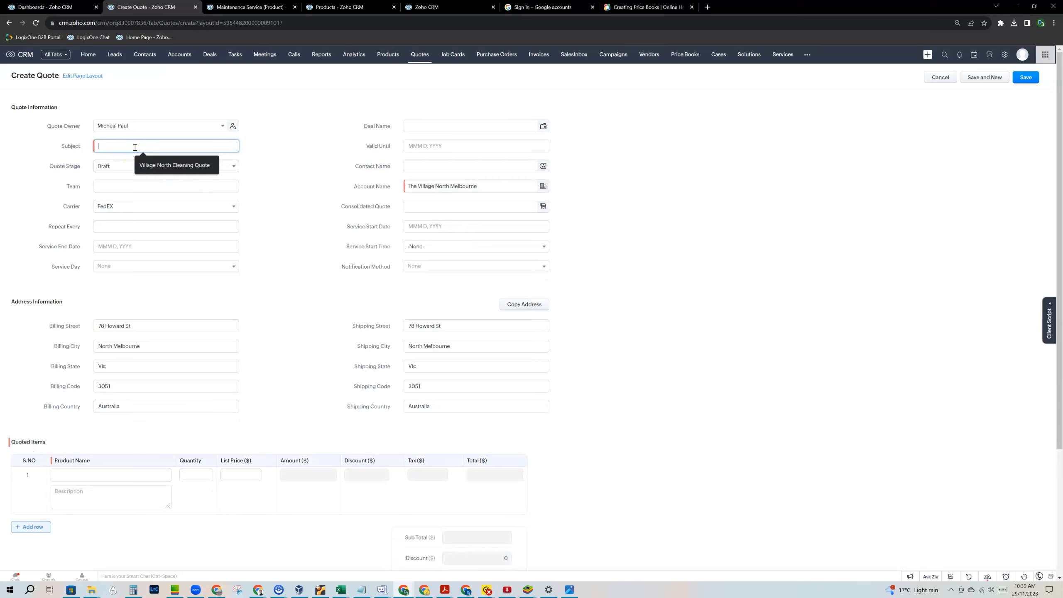
pyautogui.write('Price Books Test')
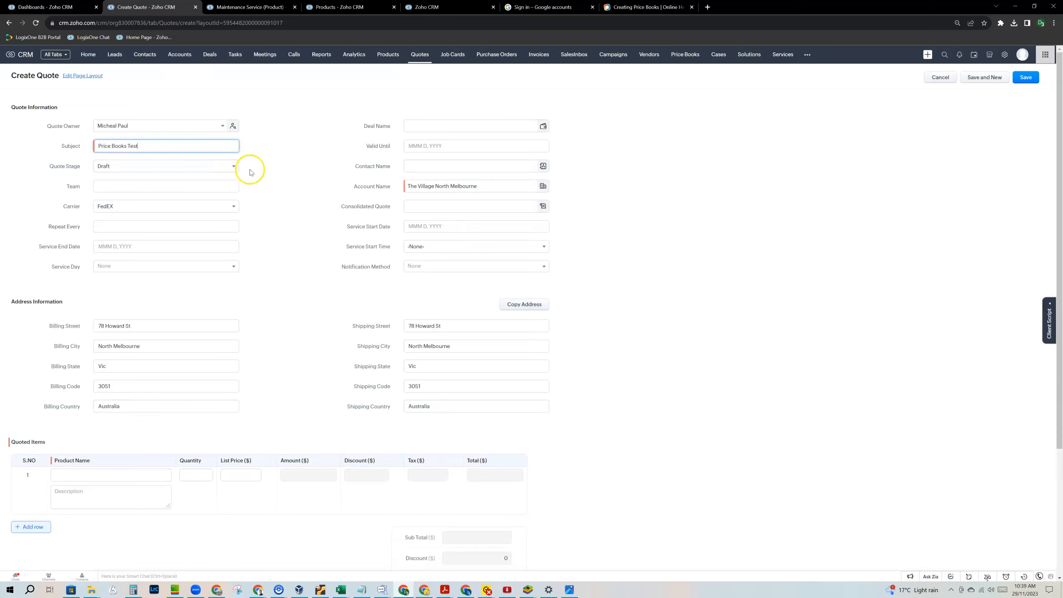
pyautogui.click(289, 172)
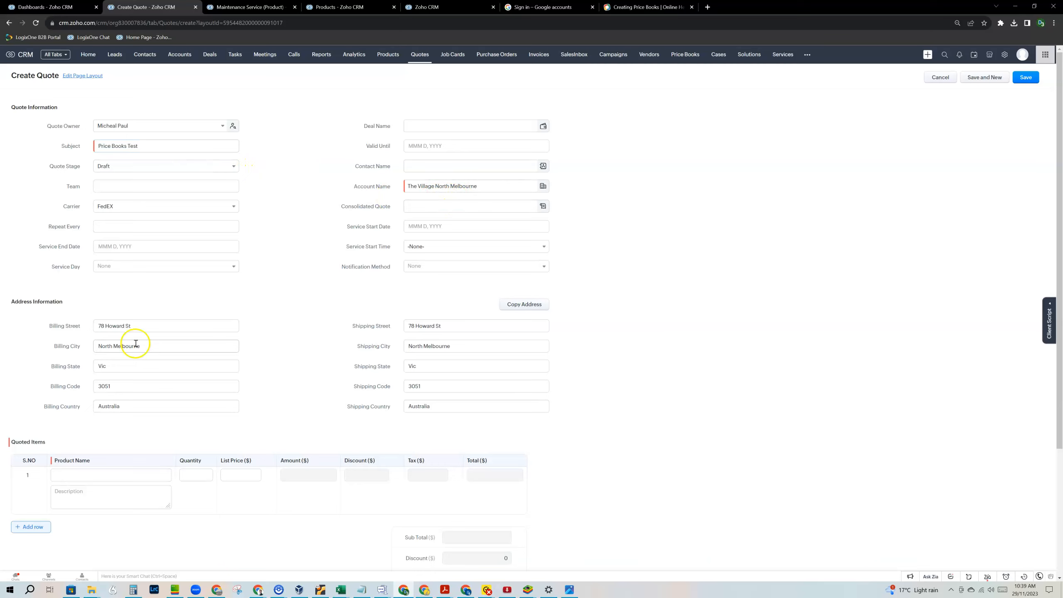
# Pick 1 Hr Clean Service (100) in row 1, add a row, and pick Daily Cleaners (256).
pyautogui.click(96, 479)
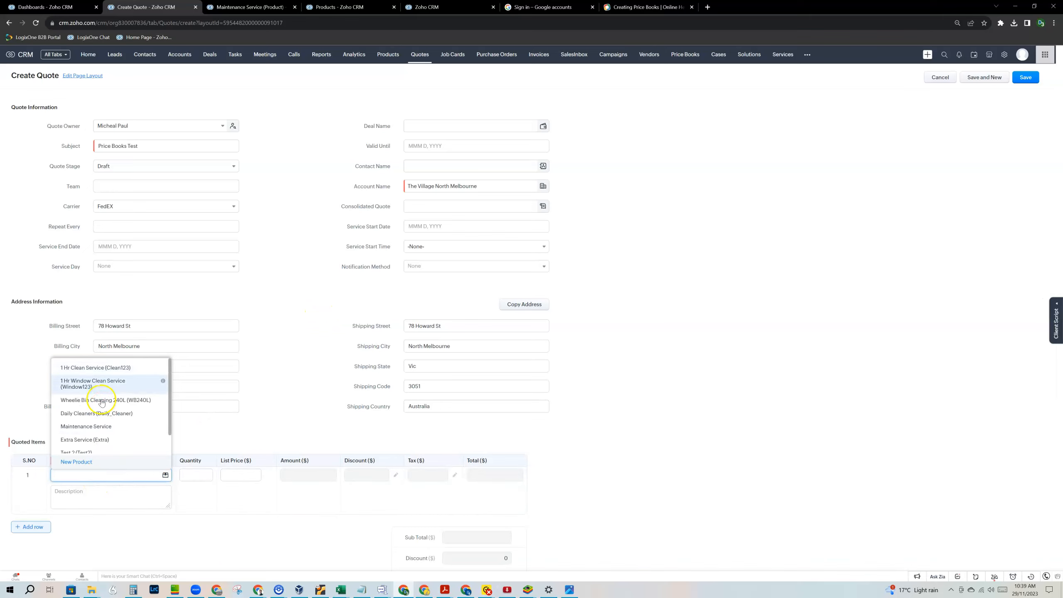
pyautogui.click(97, 367)
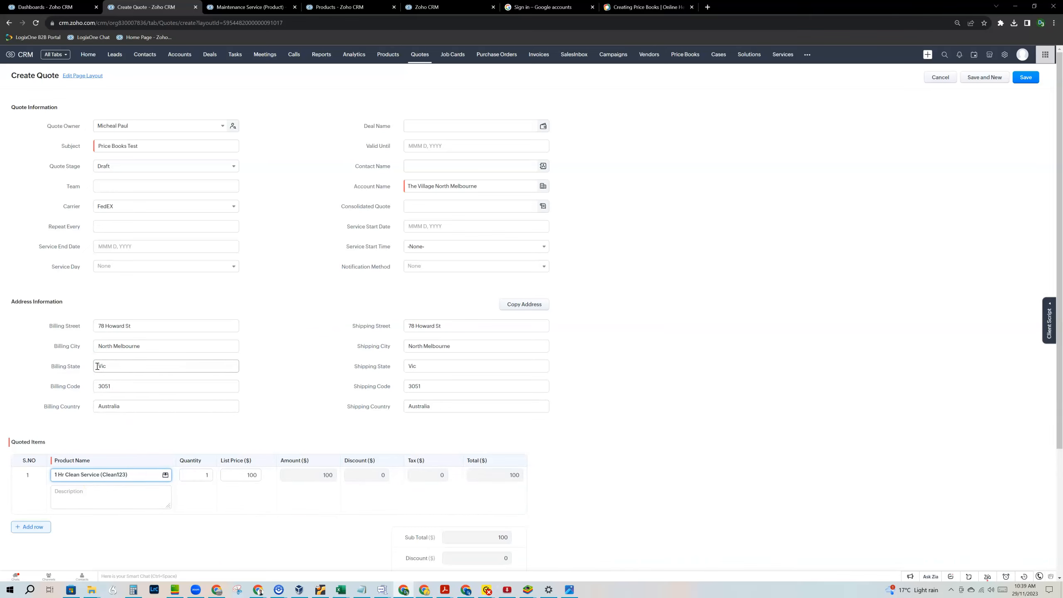
pyautogui.click(33, 527)
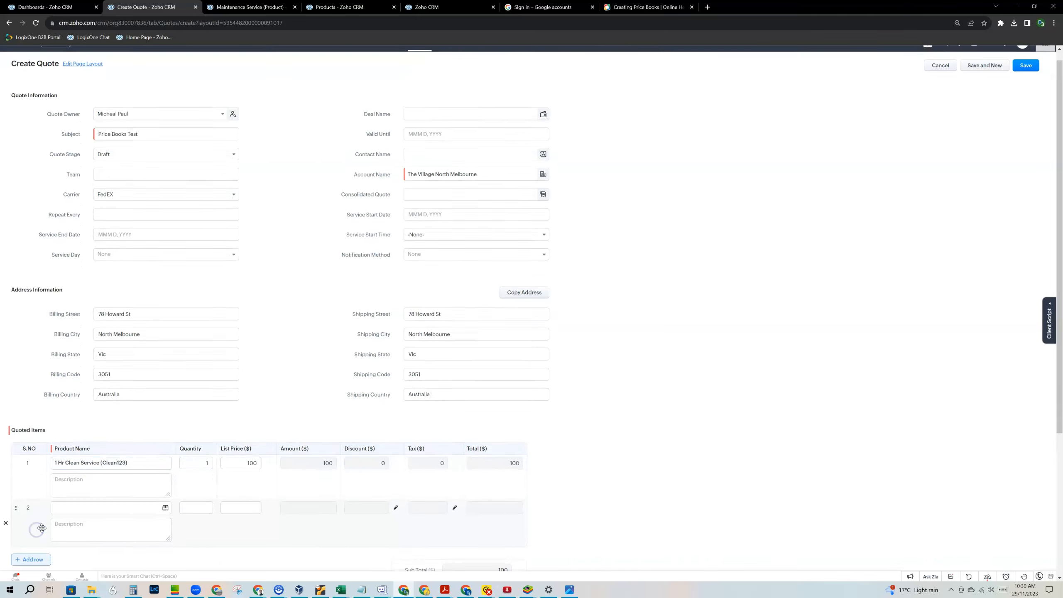
pyautogui.click(85, 507)
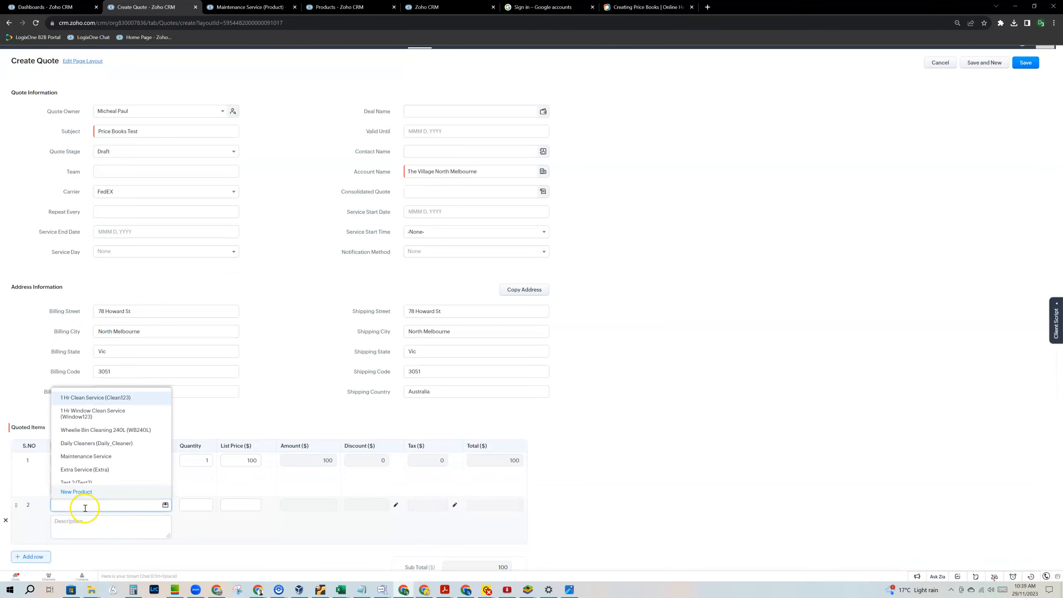
pyautogui.click(98, 442)
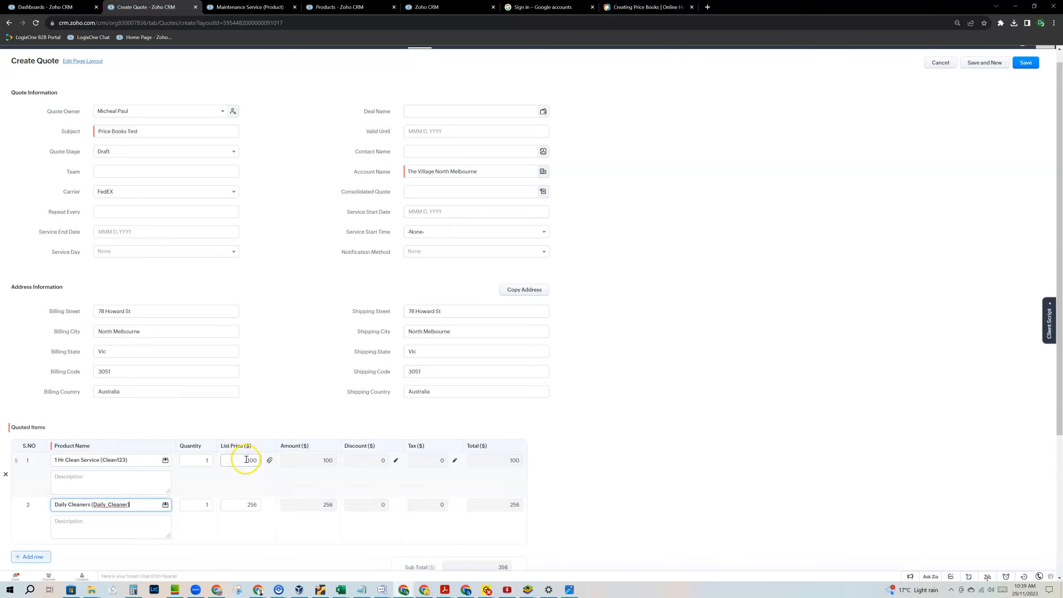
pyautogui.moveTo(100, 463)
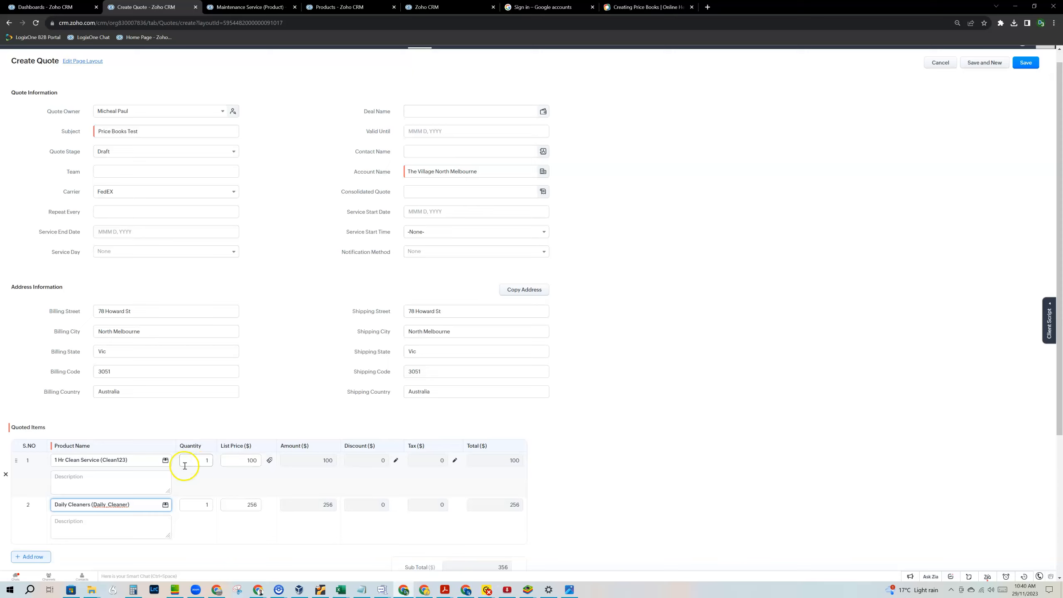
# Price 1 Hr Clean Service from Gold Customers and try Silver Customers on Daily Cleaners.
pyautogui.click(268, 462)
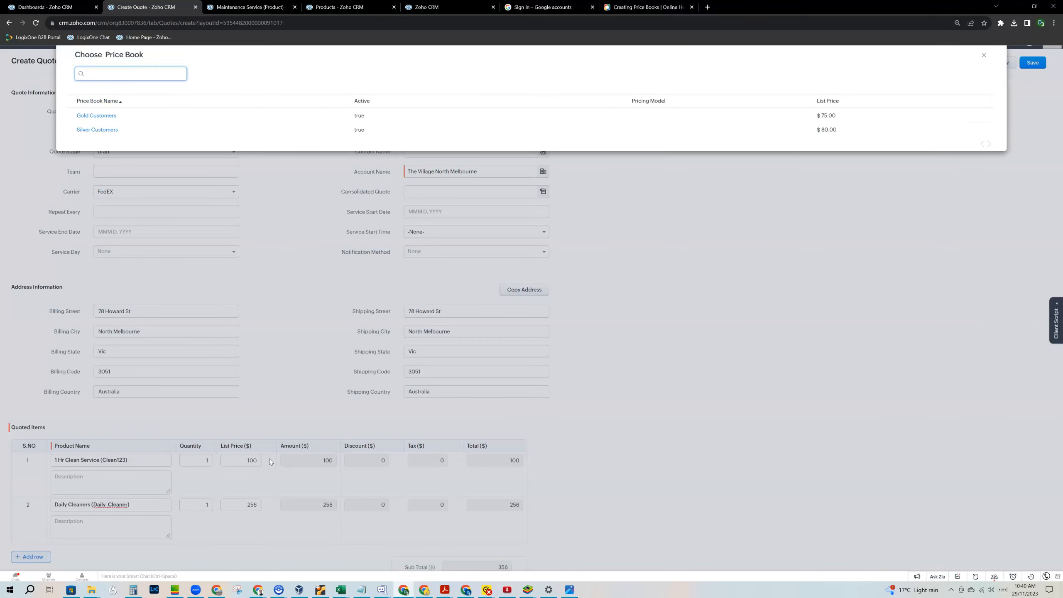
pyautogui.click(87, 117)
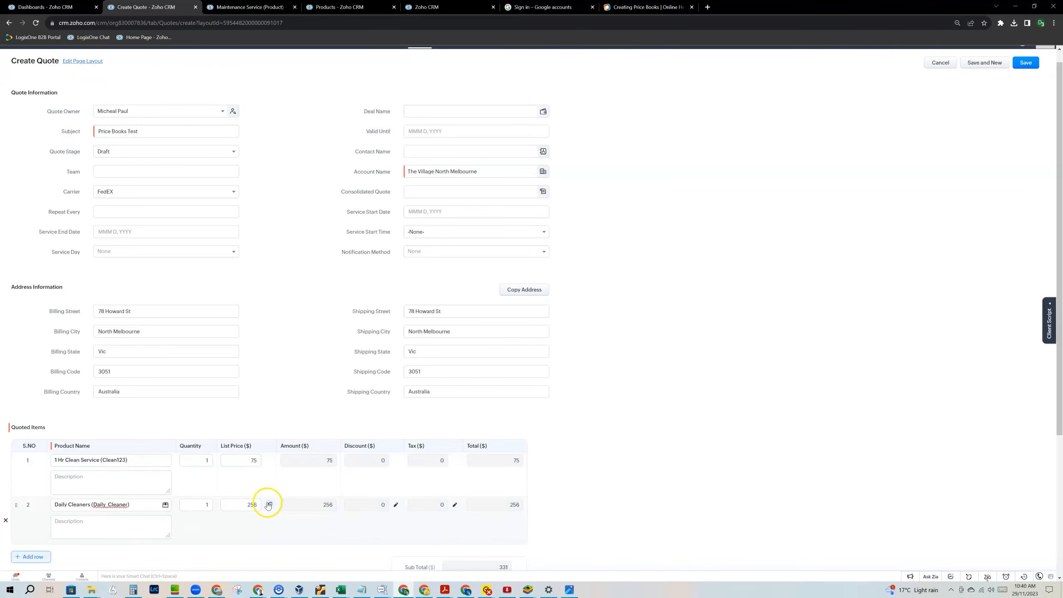
pyautogui.click(270, 505)
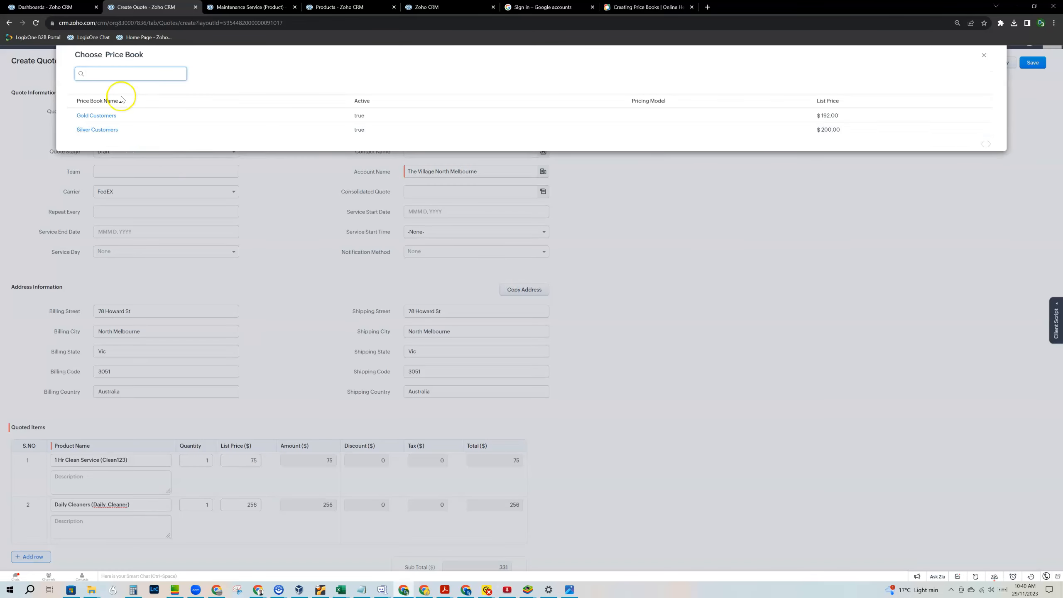
pyautogui.click(99, 131)
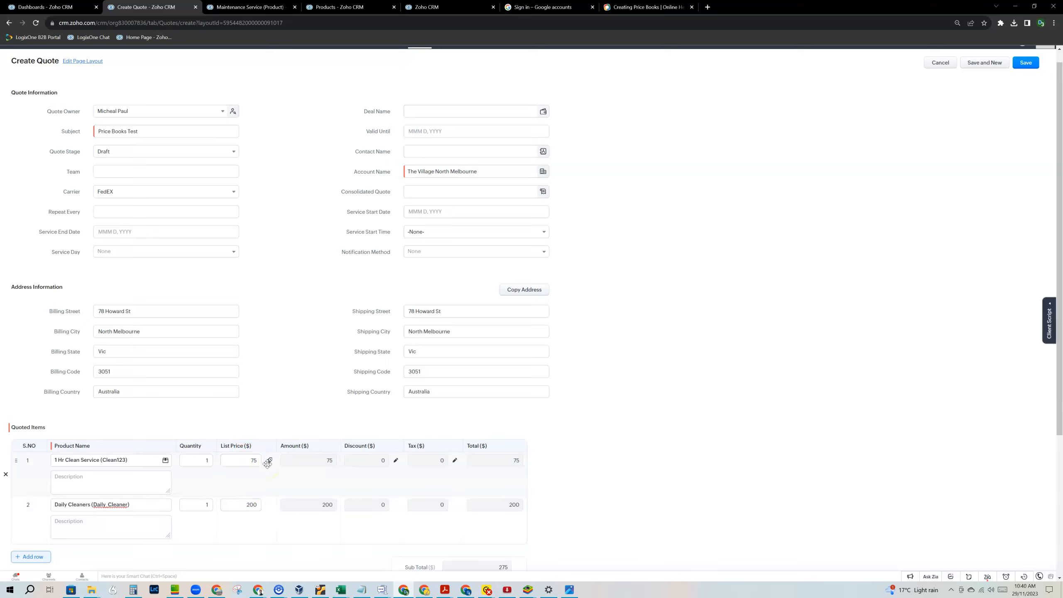
# Re-price Daily Cleaners from Gold Customers at 192, making the subtotal 267.
pyautogui.click(267, 463)
pyautogui.scroll(-1, 264, 460)
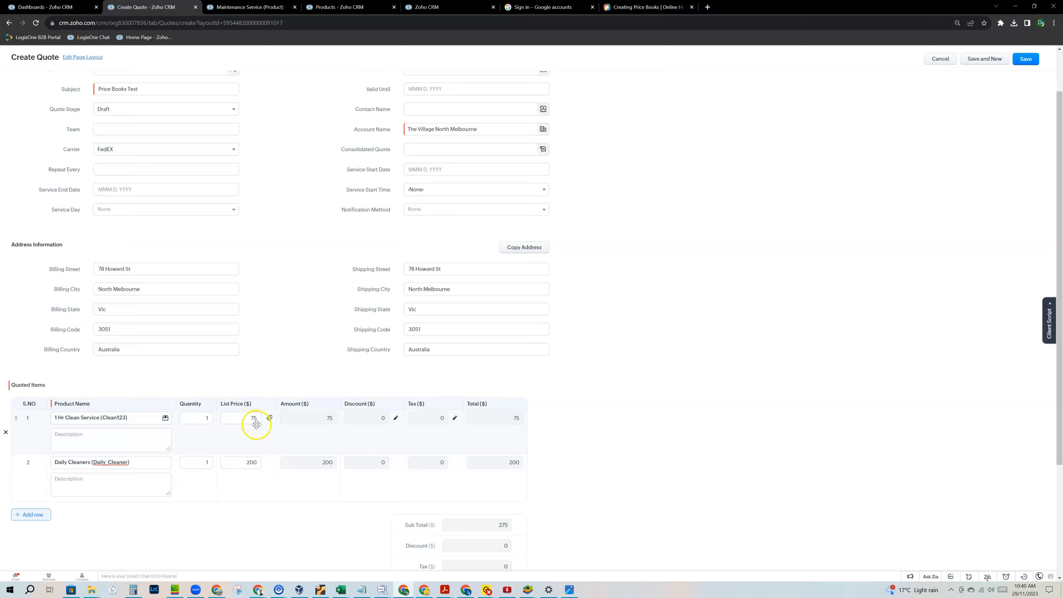
pyautogui.click(269, 463)
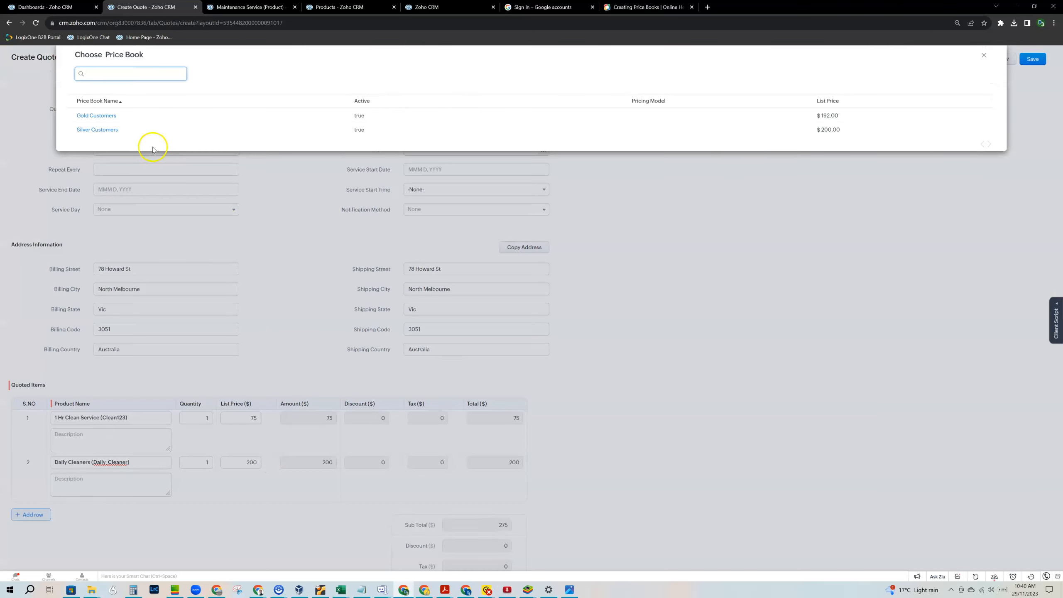
pyautogui.click(106, 106)
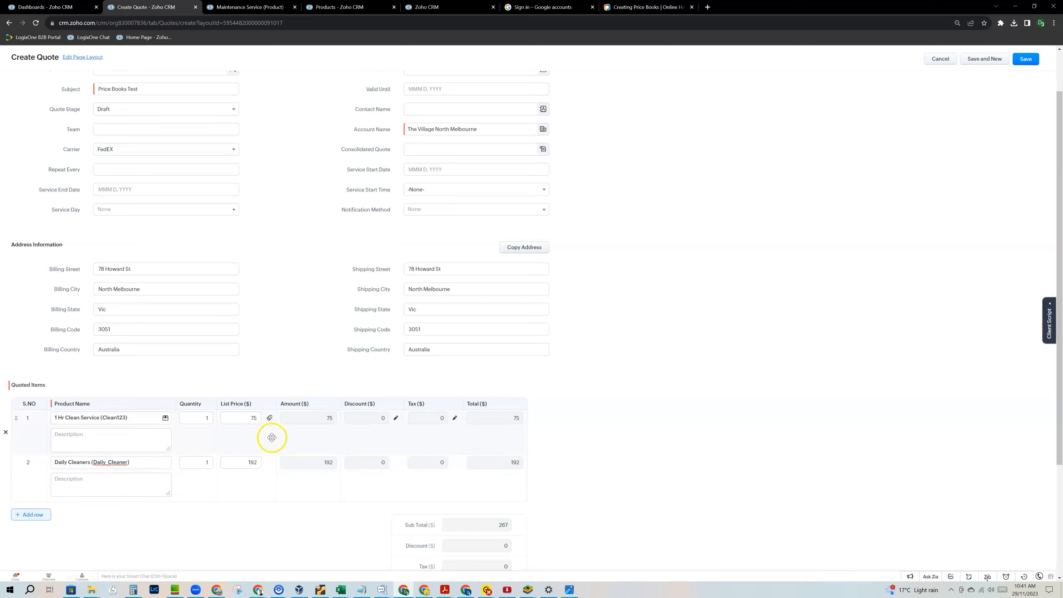
# Save the Price Books Test quote, view it, and go back to The Village North Melbourne account.
pyautogui.click(1029, 62)
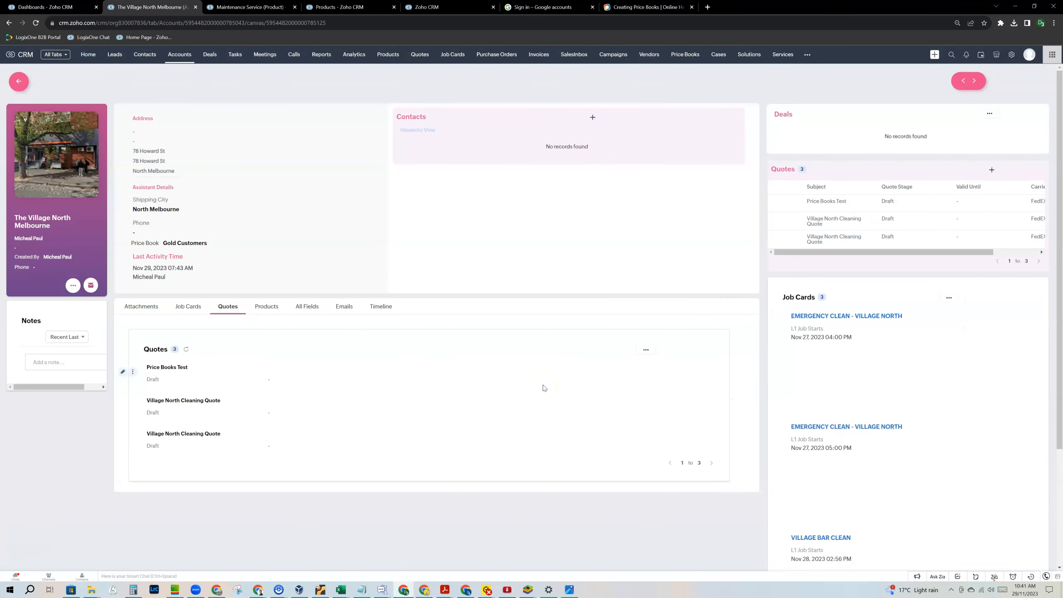
pyautogui.click(157, 368)
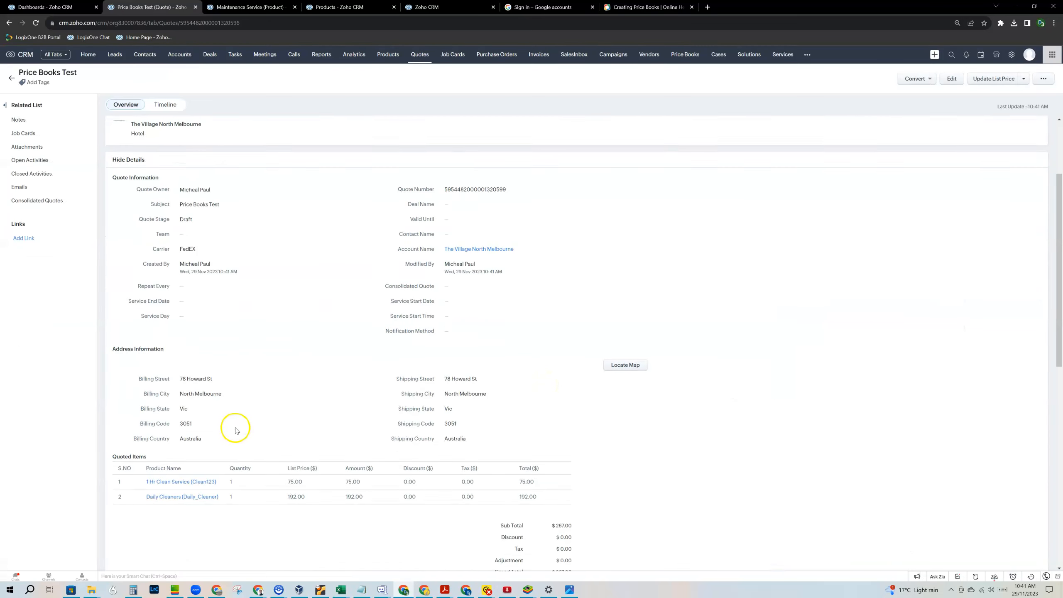
pyautogui.click(8, 23)
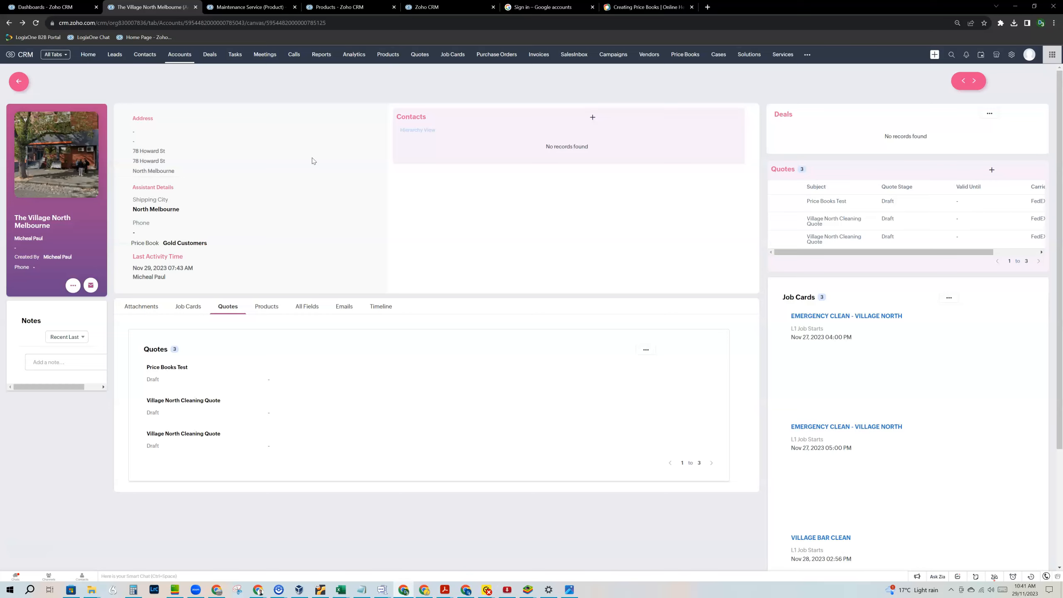
pyautogui.moveTo(184, 247)
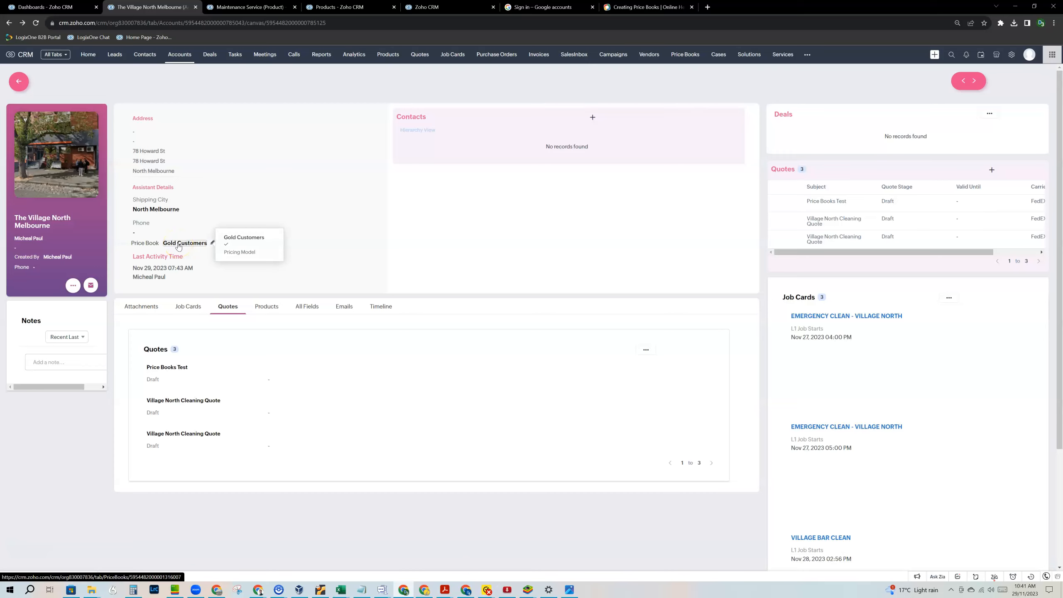
# View the Price Books Test quote and the Gold Customers price book, returning to the account each time.
pyautogui.click(169, 367)
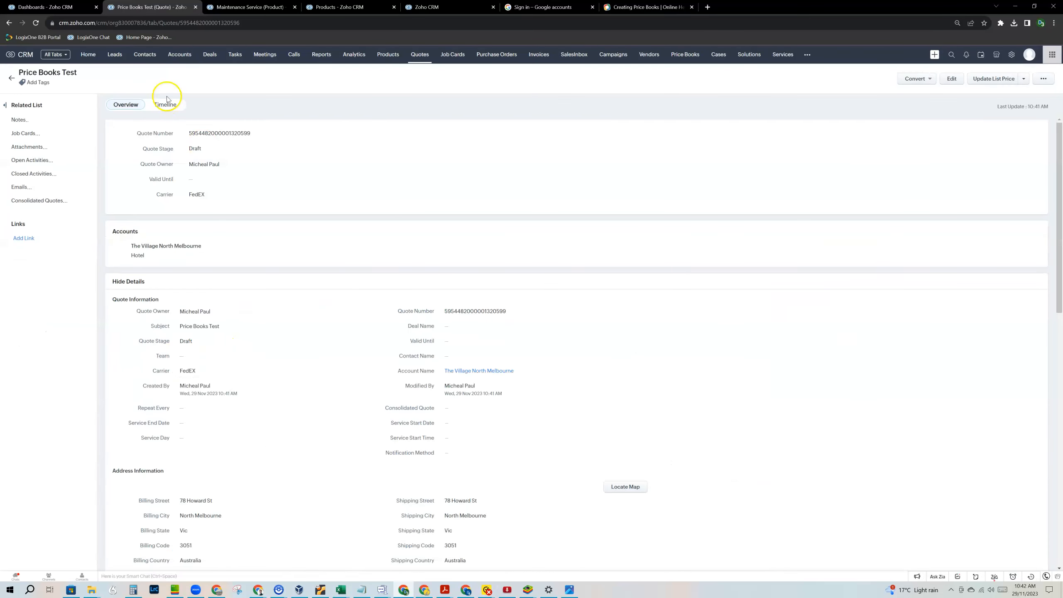
pyautogui.click(8, 23)
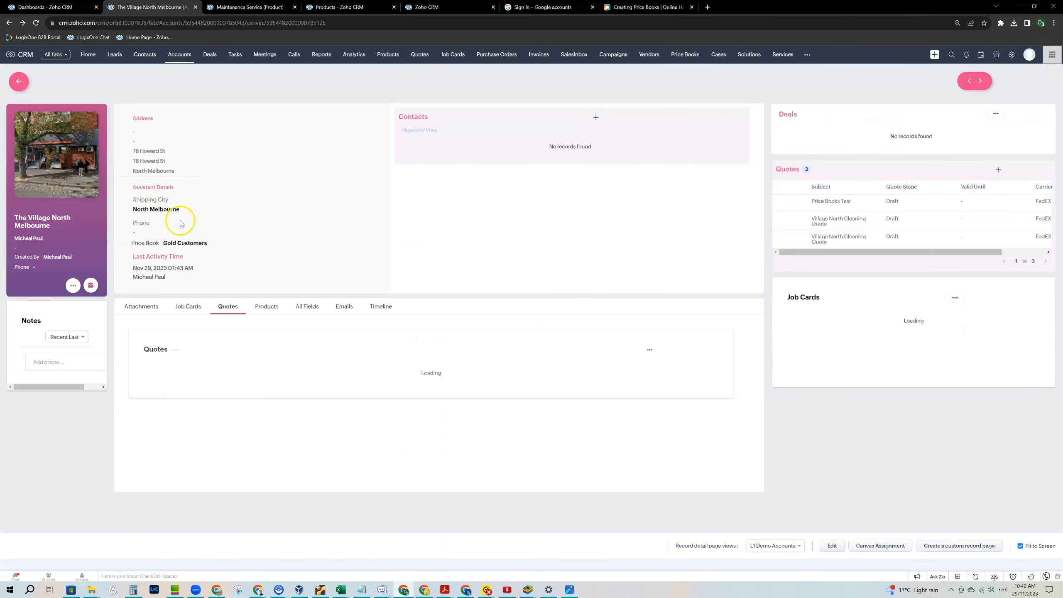
pyautogui.click(205, 244)
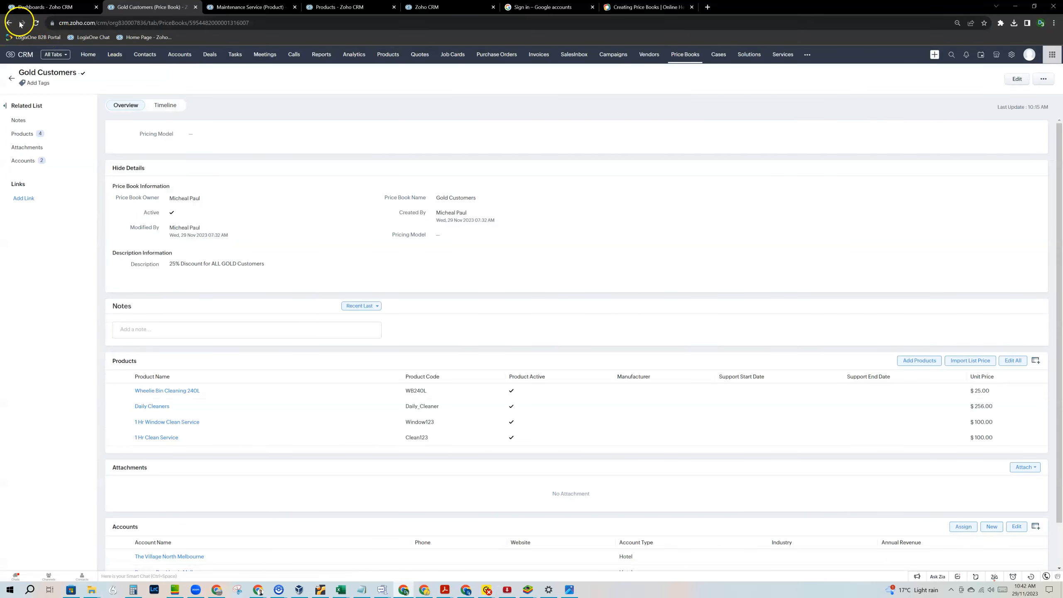
pyautogui.click(8, 23)
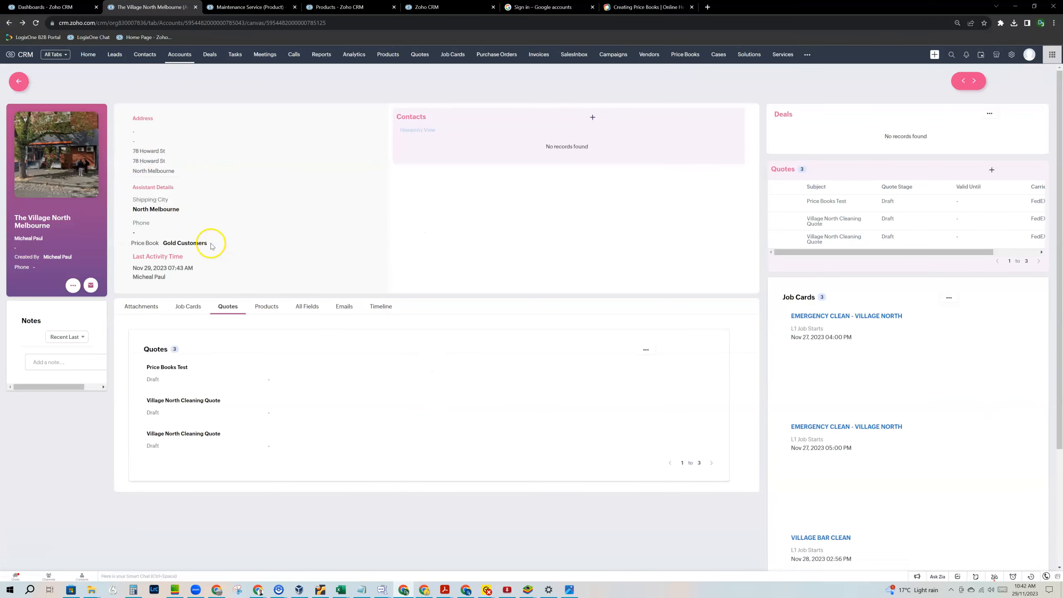
# Replace the account's Gold Customers price book with Silver Customers.
pyautogui.click(212, 243)
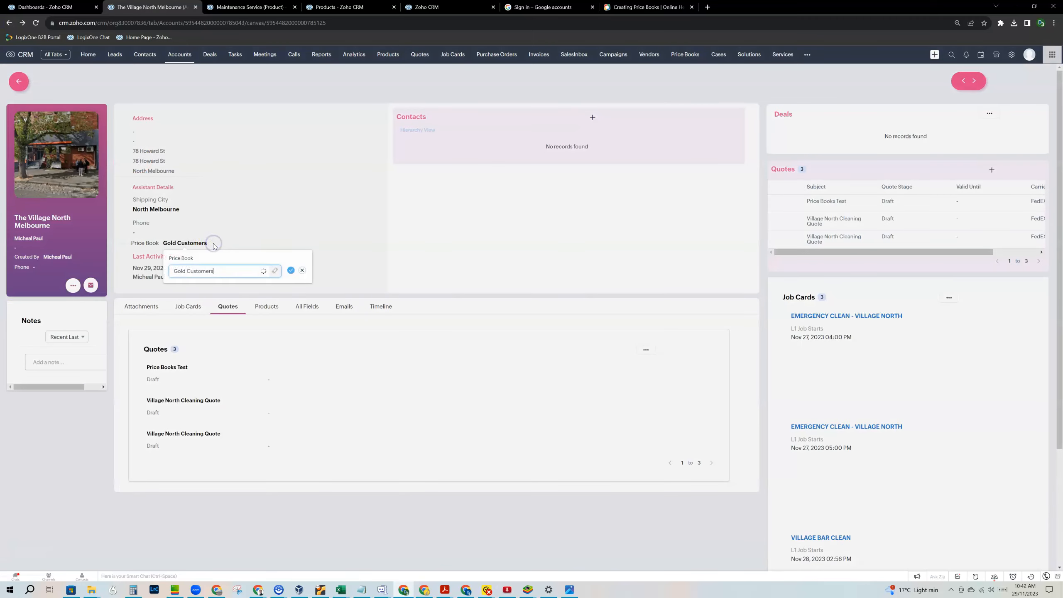
pyautogui.click(262, 270)
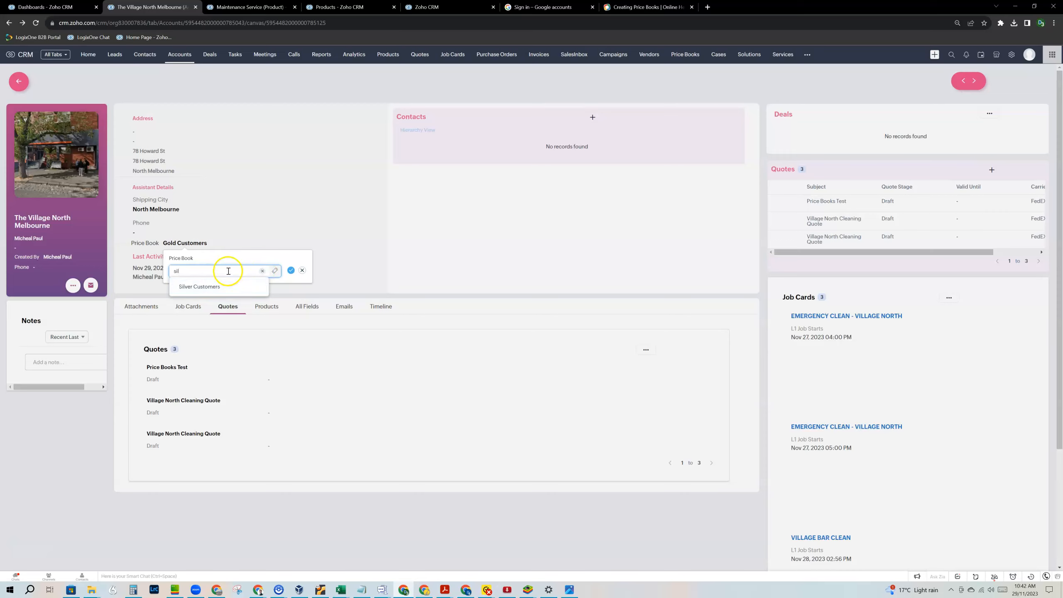
pyautogui.click(213, 285)
pyautogui.click(291, 270)
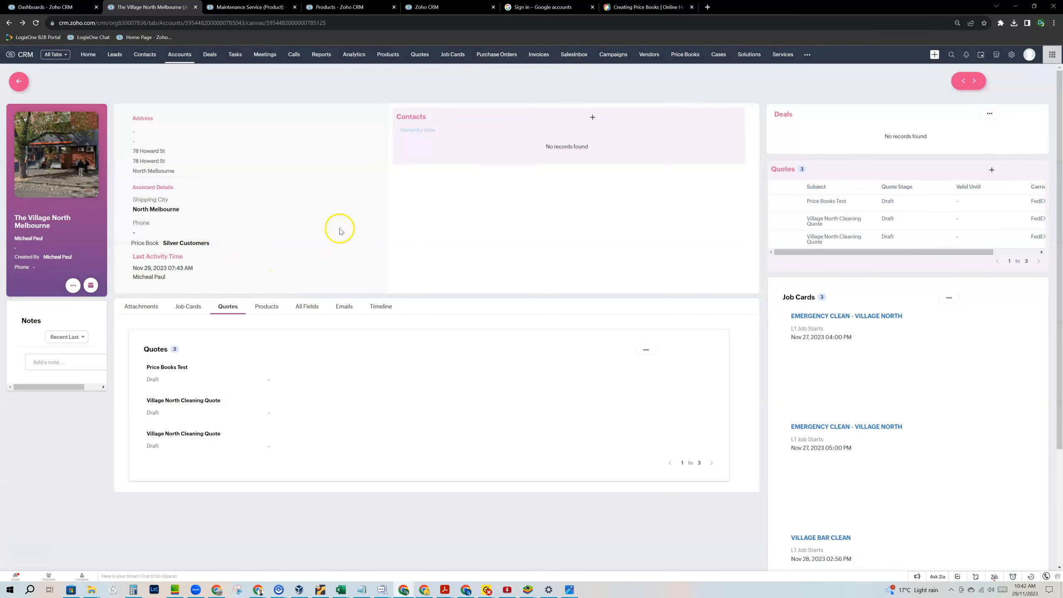
# Open the Price Books Test quote, check its first line's price book options in edit mode, then cancel.
pyautogui.click(174, 368)
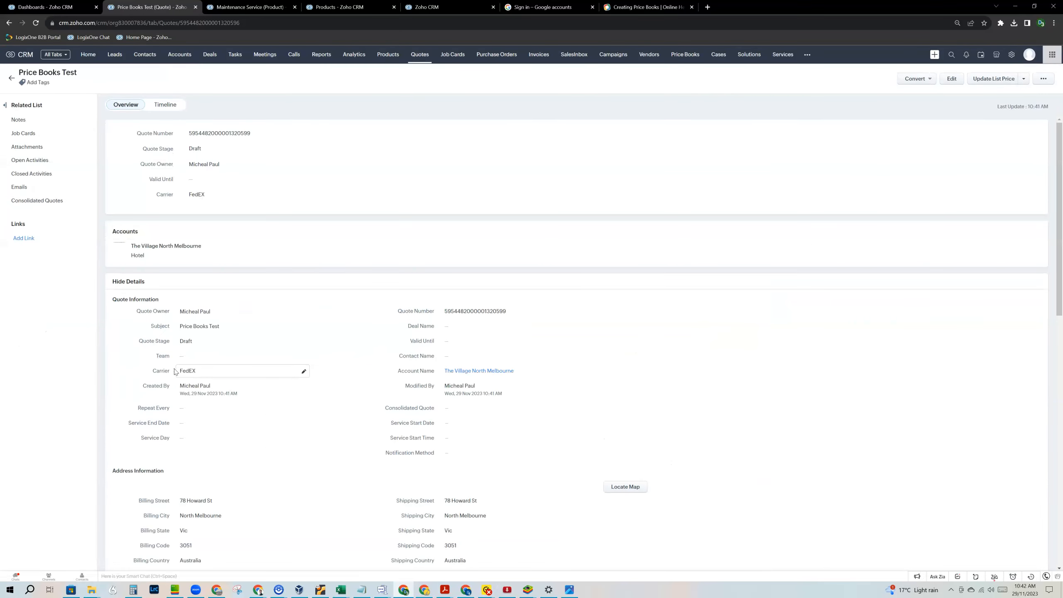
pyautogui.scroll(-5, 280, 420)
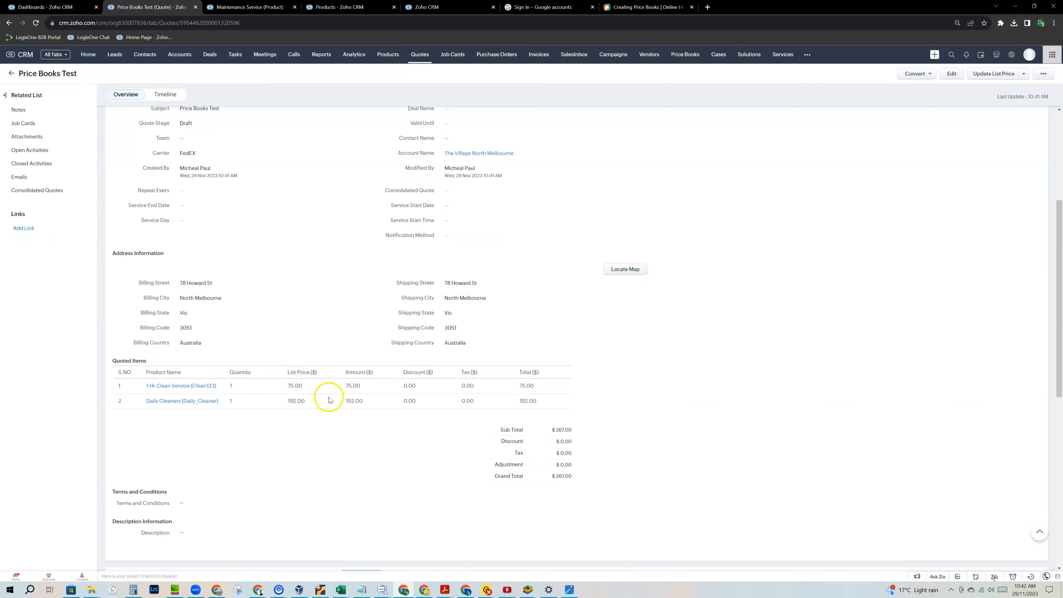
pyautogui.click(950, 74)
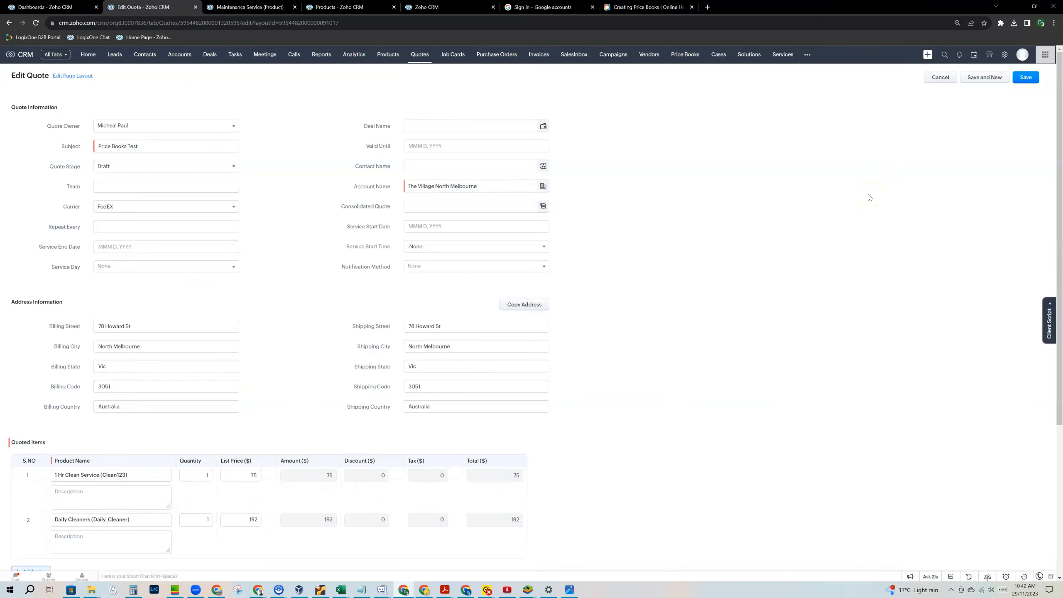
pyautogui.click(270, 475)
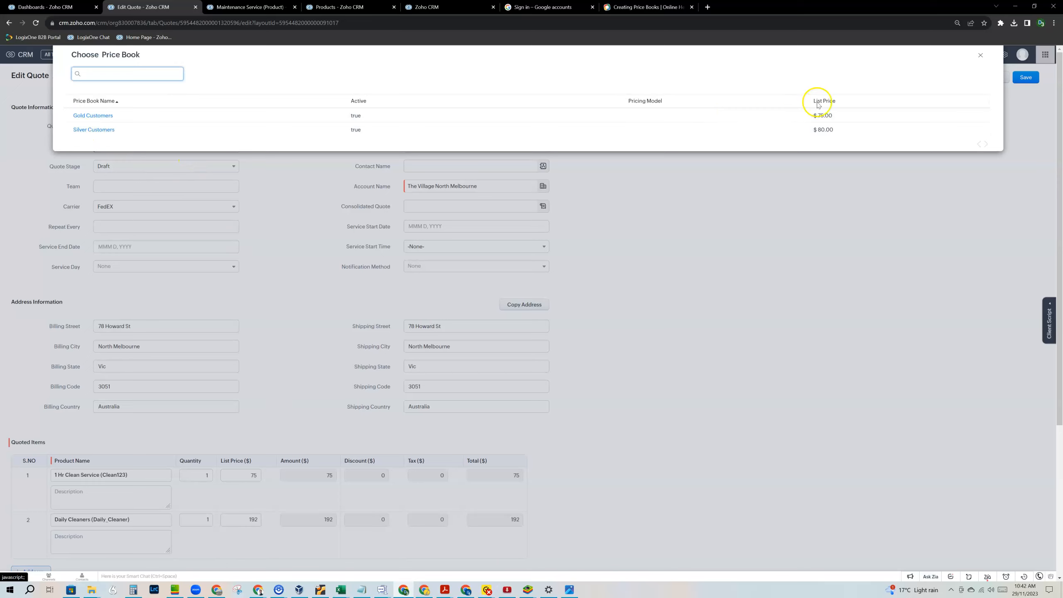
pyautogui.click(979, 53)
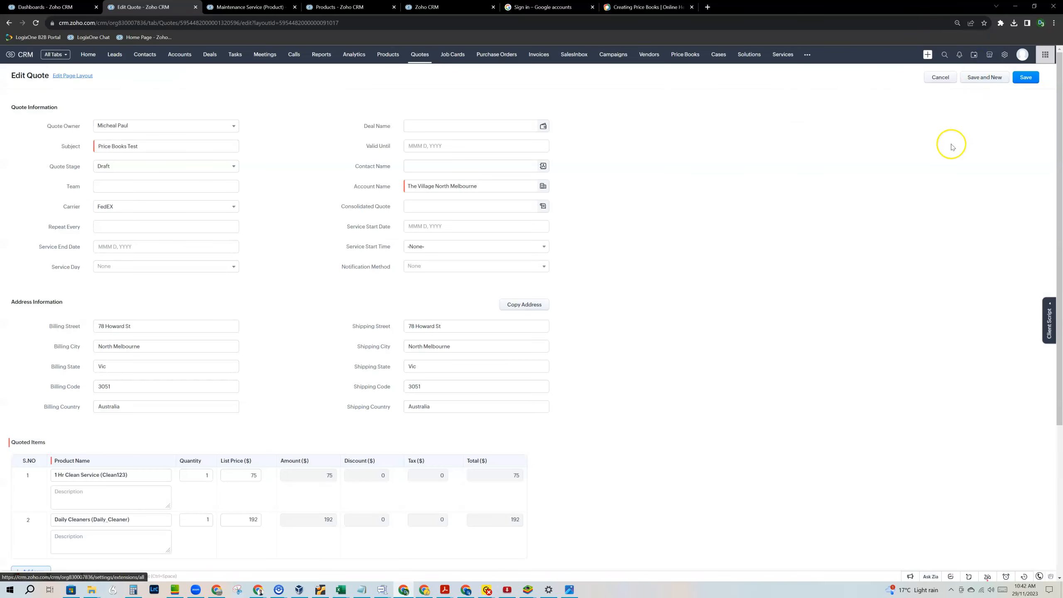
pyautogui.click(939, 77)
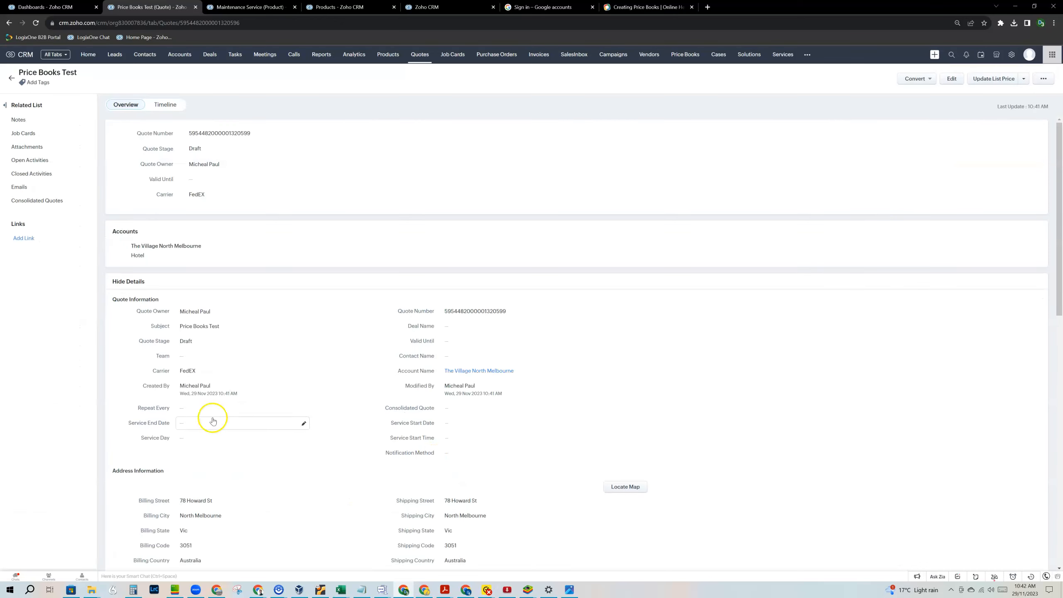
pyautogui.moveTo(478, 372)
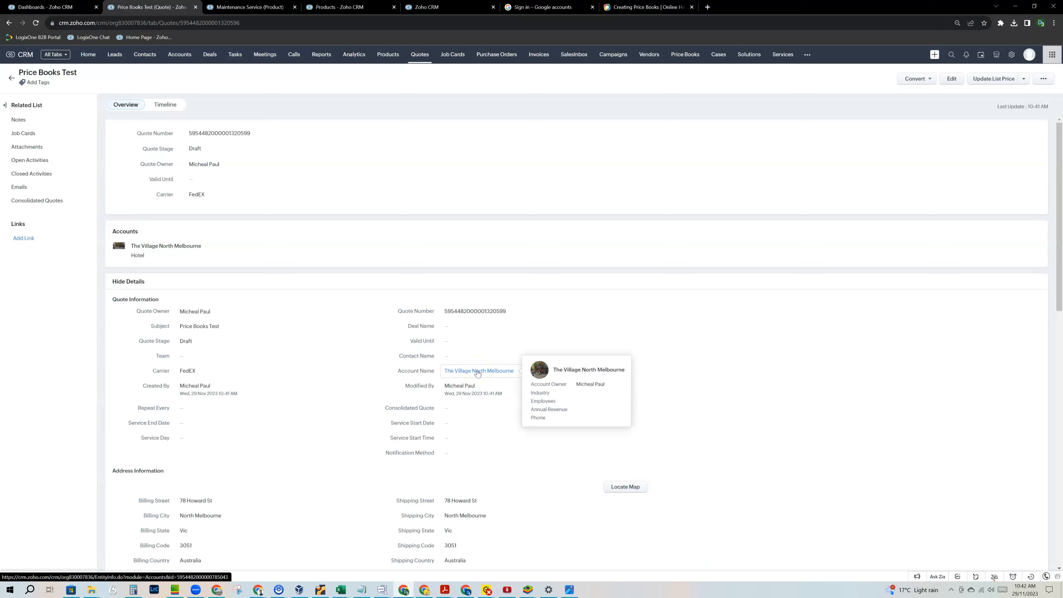
# Update the quote's list prices from Silver Customers, making the lines 80 and 200.
pyautogui.click(990, 83)
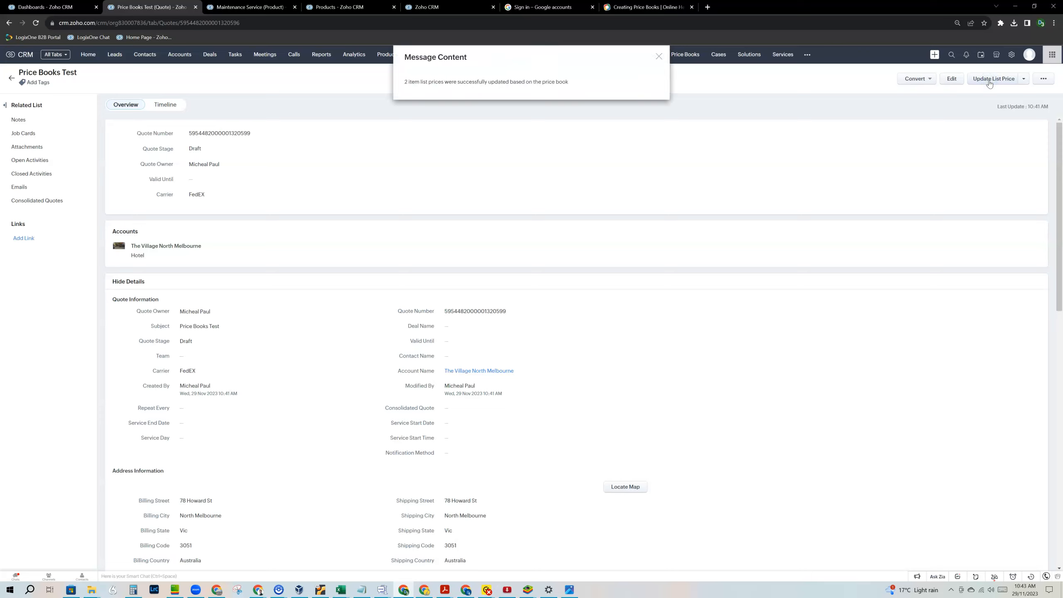
pyautogui.click(659, 55)
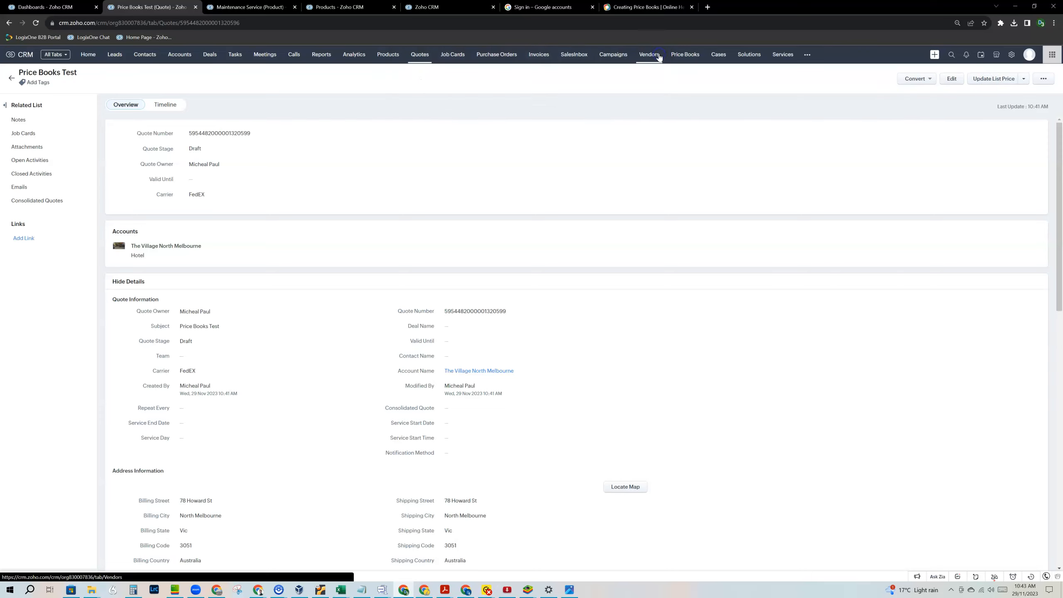
pyautogui.scroll(-4, 493, 269)
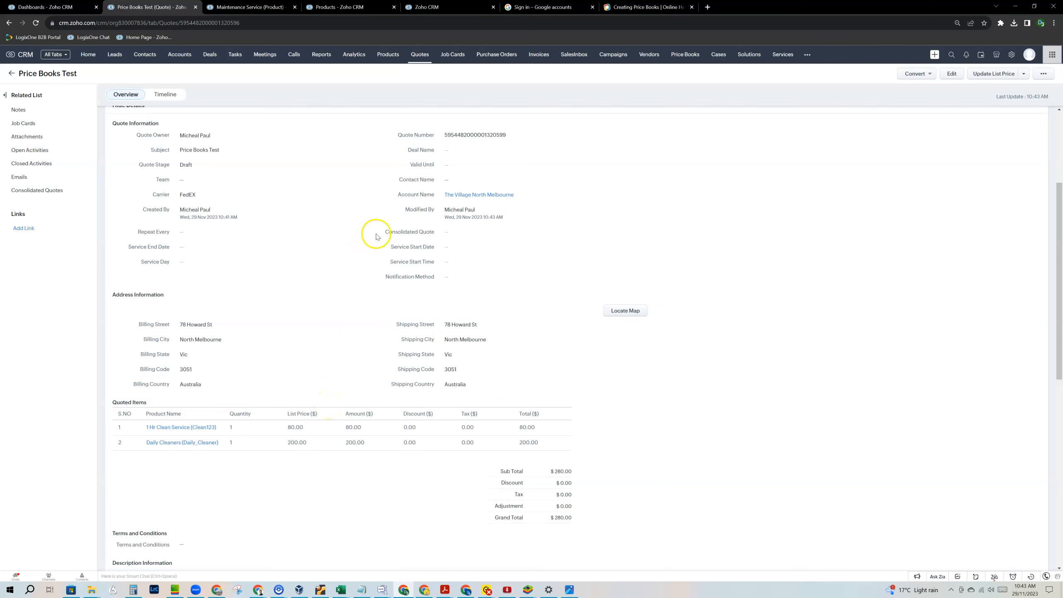
# Switch to the Products browser tab and dismiss the Import Status notice.
pyautogui.click(350, 7)
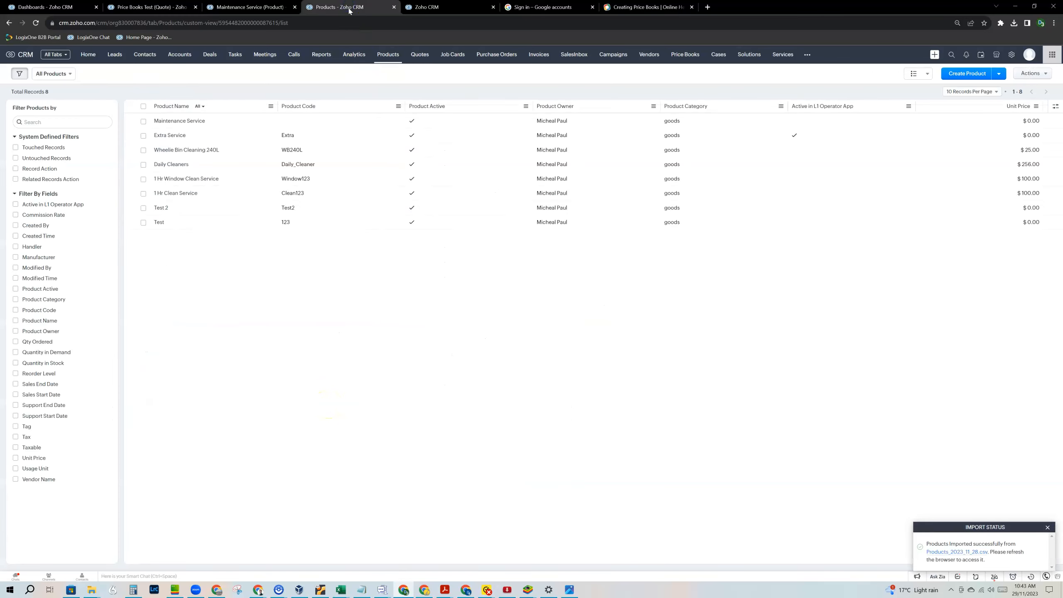
pyautogui.click(340, 8)
pyautogui.click(1047, 527)
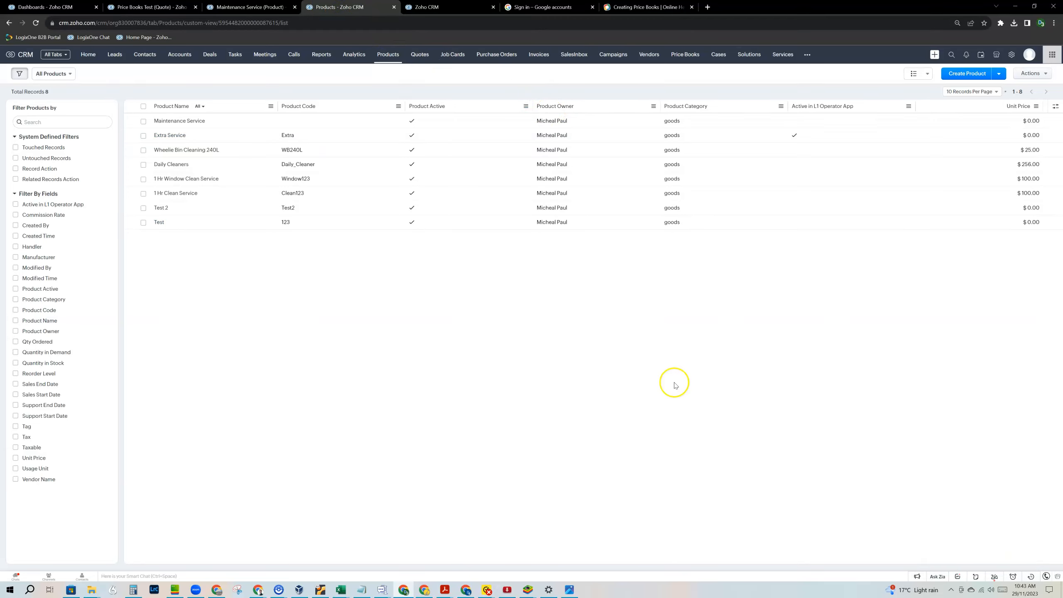